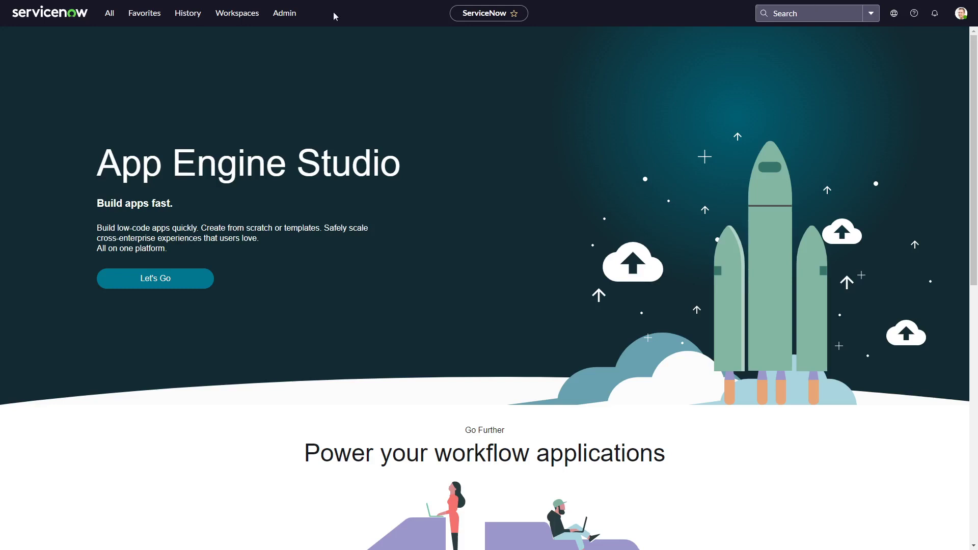
Step: Find the self-service Dashboards module by filtering for "dashboa" and open the dashboards overview
click(110, 13)
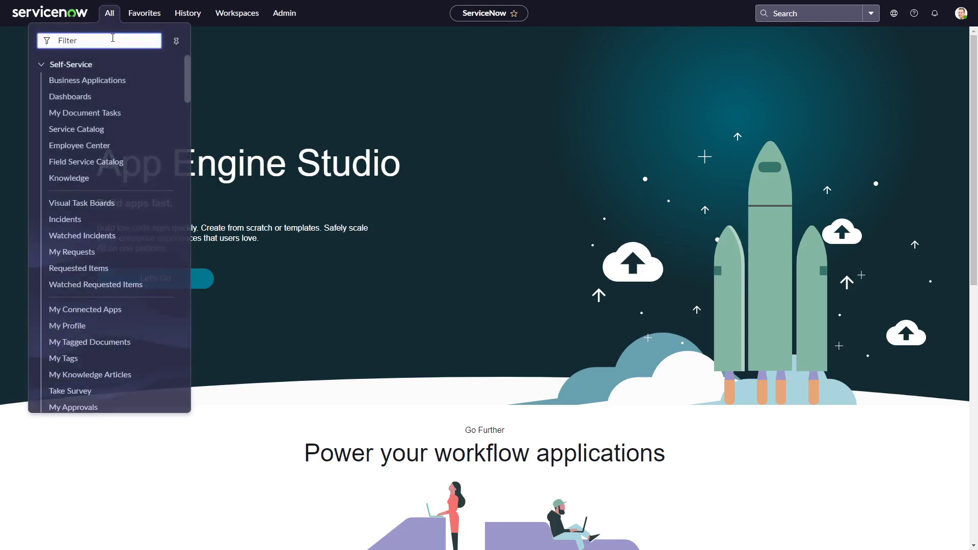
text(dashboa)
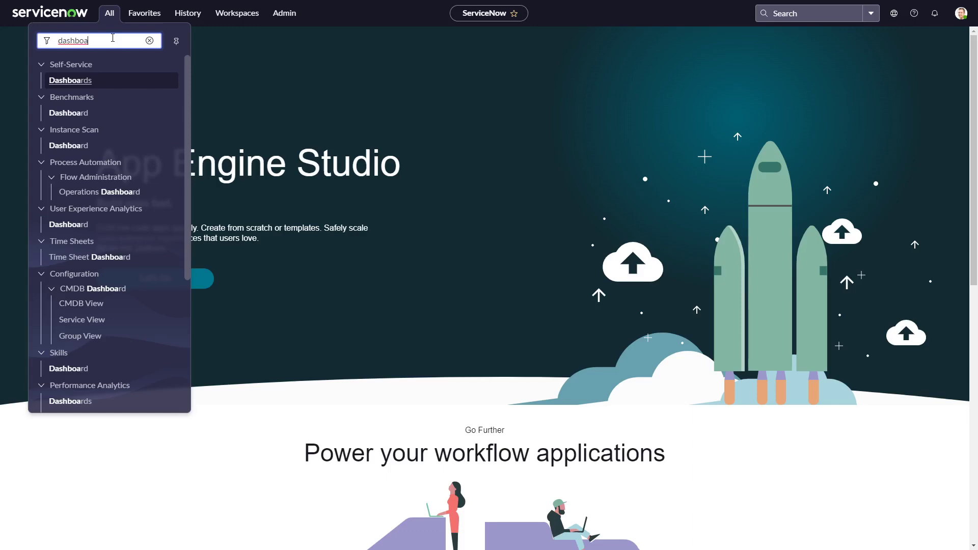
click(80, 84)
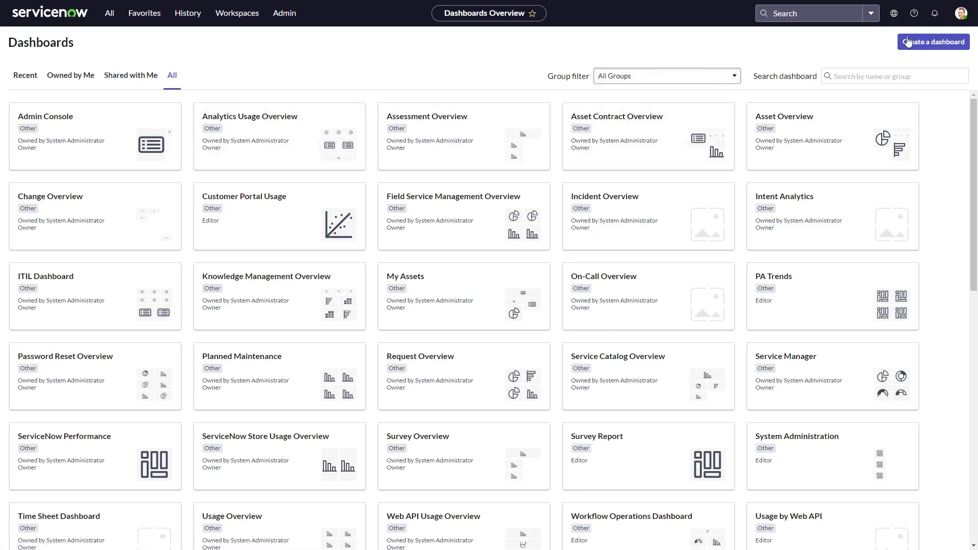
Step: Create a new dashboard named "Dashboard incidentes" and submit the record
click(938, 42)
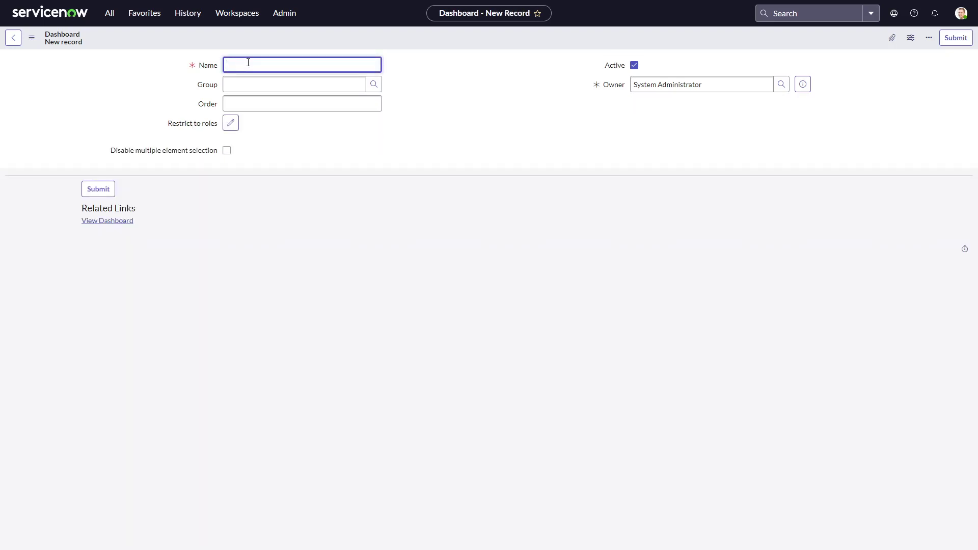
text(Dashboard incidentes)
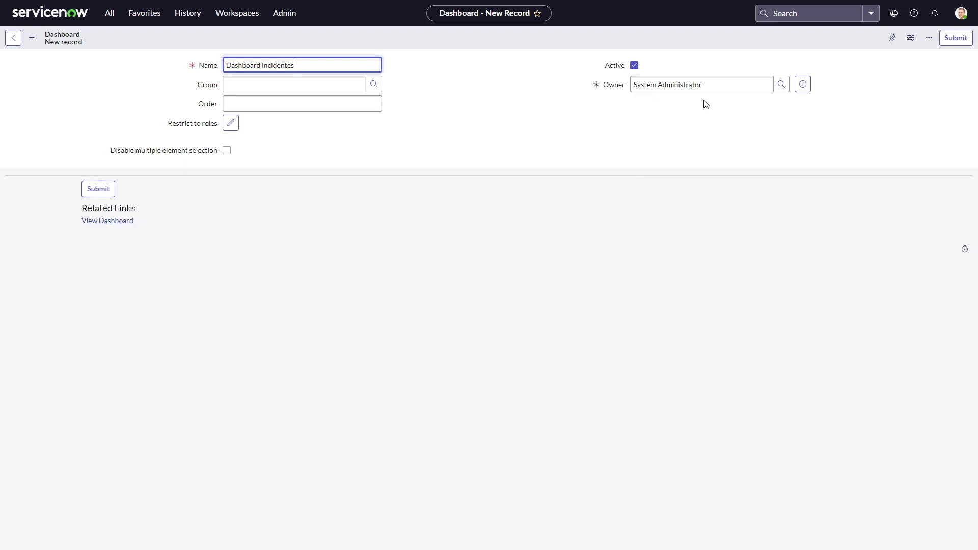
click(956, 38)
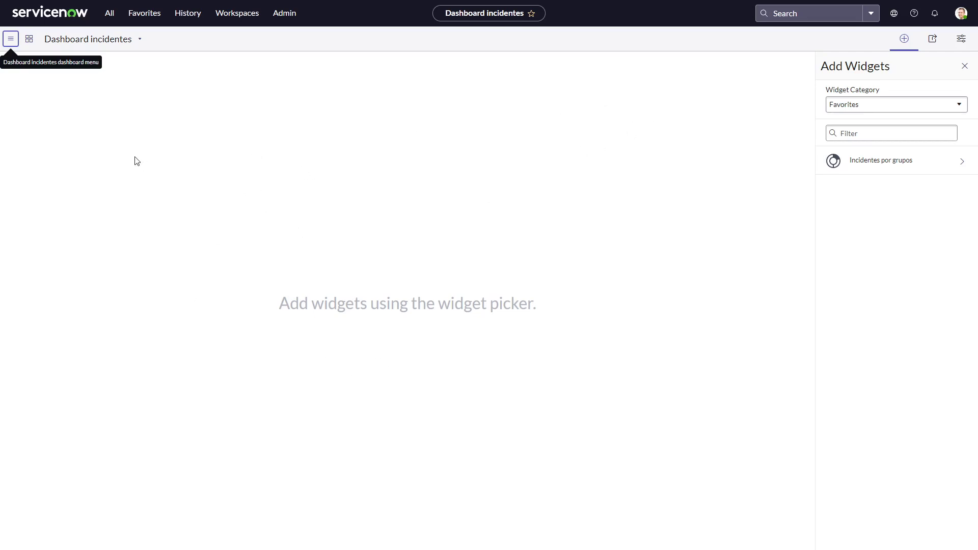
Step: Examine the new dashboard's available actions and the list of existing dashboards, with the widget picker closed
click(905, 40)
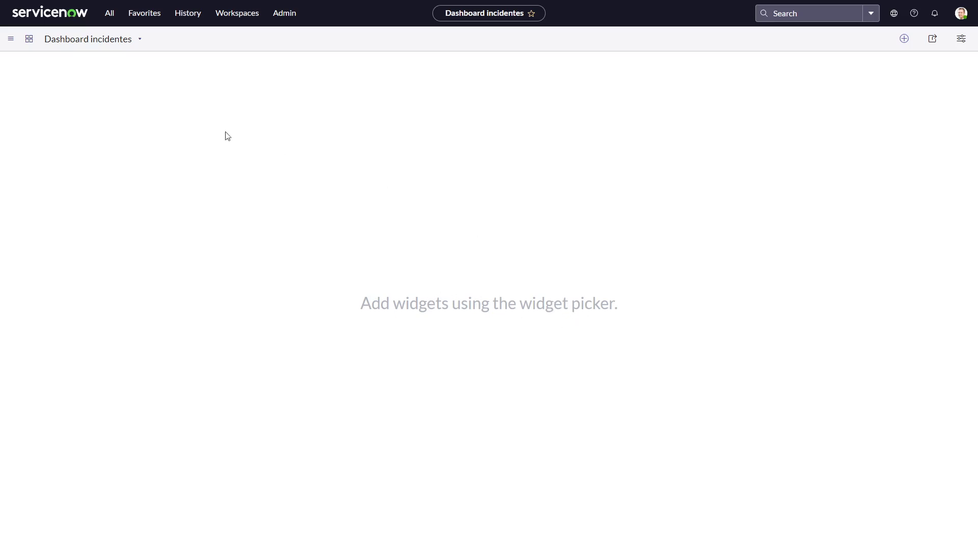
click(10, 39)
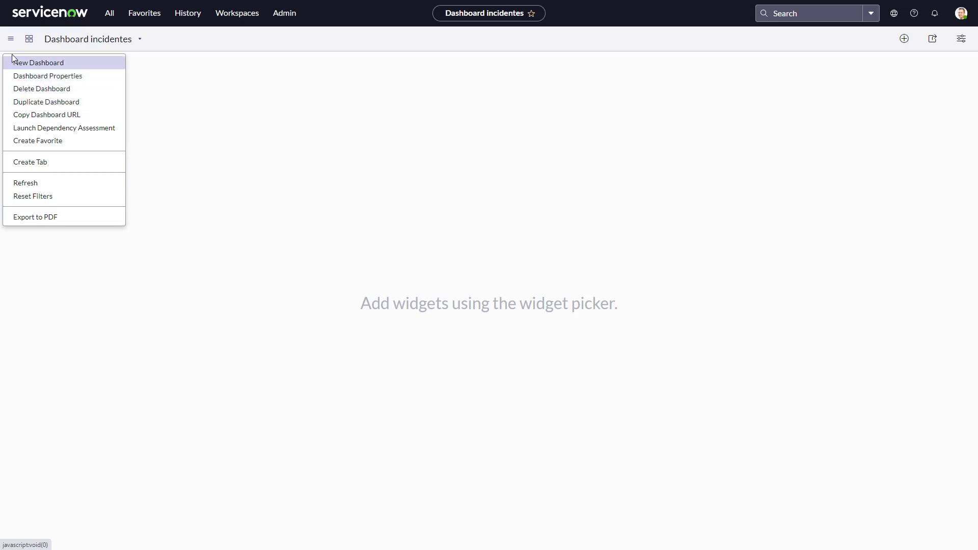
click(10, 39)
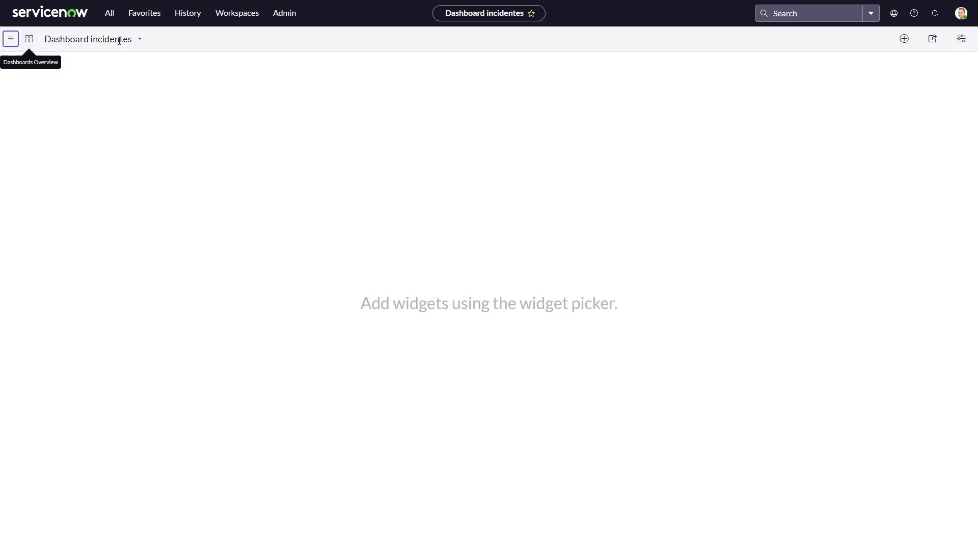
click(140, 40)
scroll(159, 247, down, 3)
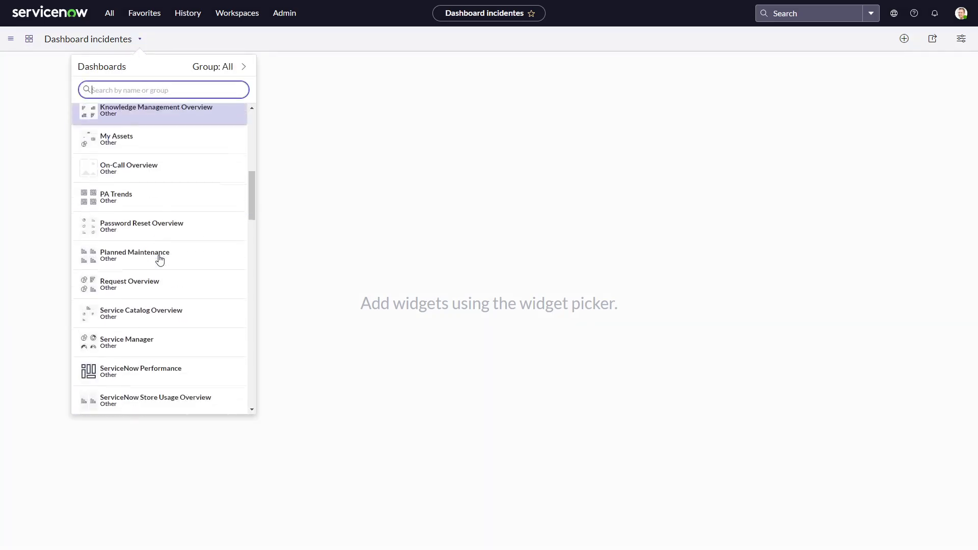
scroll(158, 244, up, 6)
scroll(124, 230, up, 1)
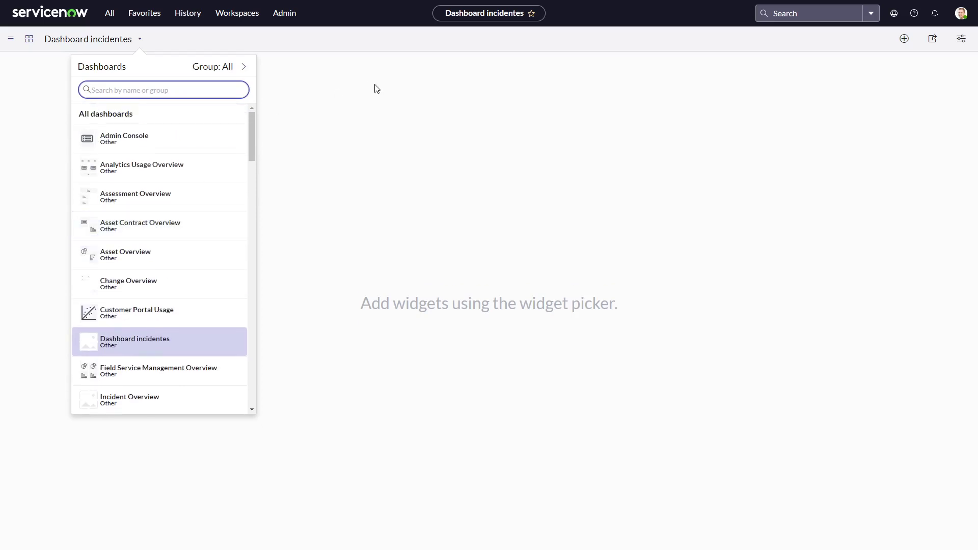
click(484, 124)
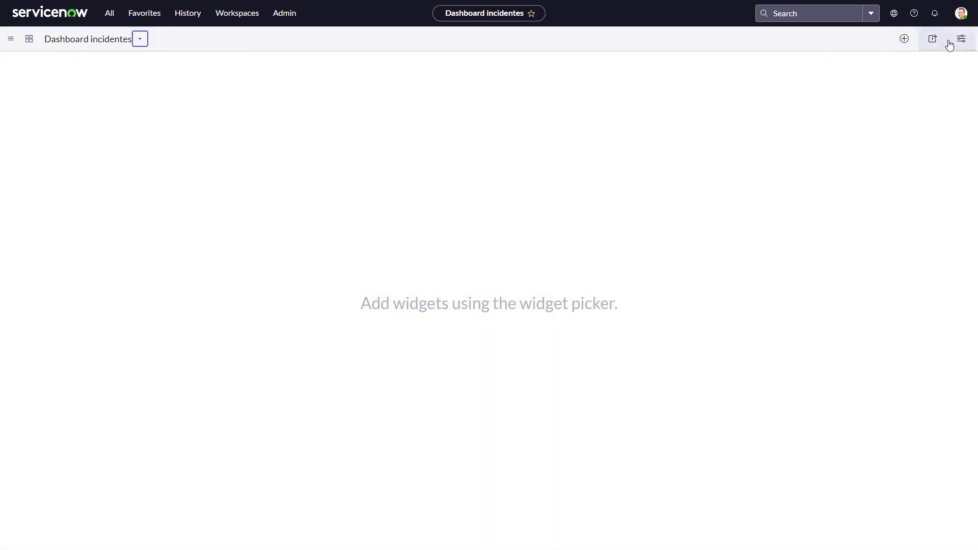
Step: Add the "Incidentes por grupos" report from the Reports widget category to the dashboard
click(910, 49)
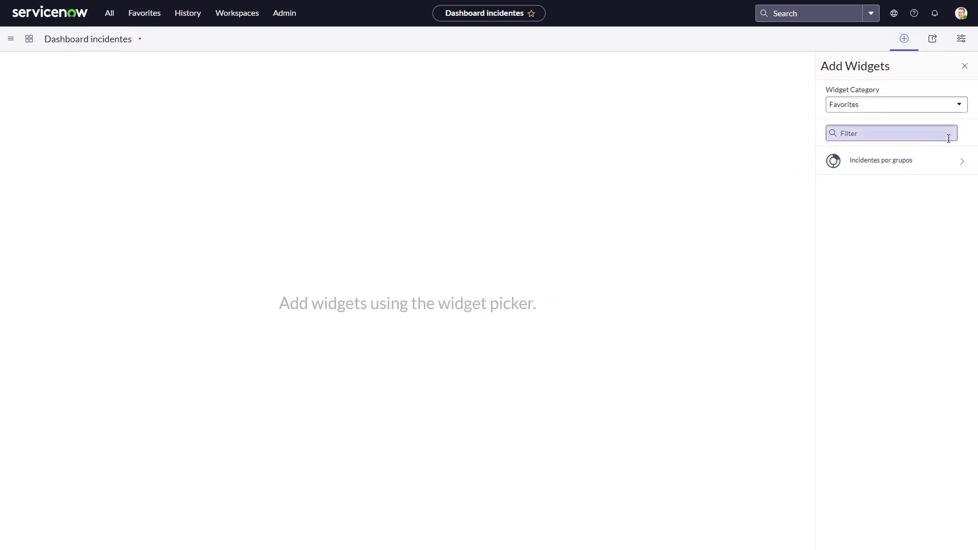
click(858, 108)
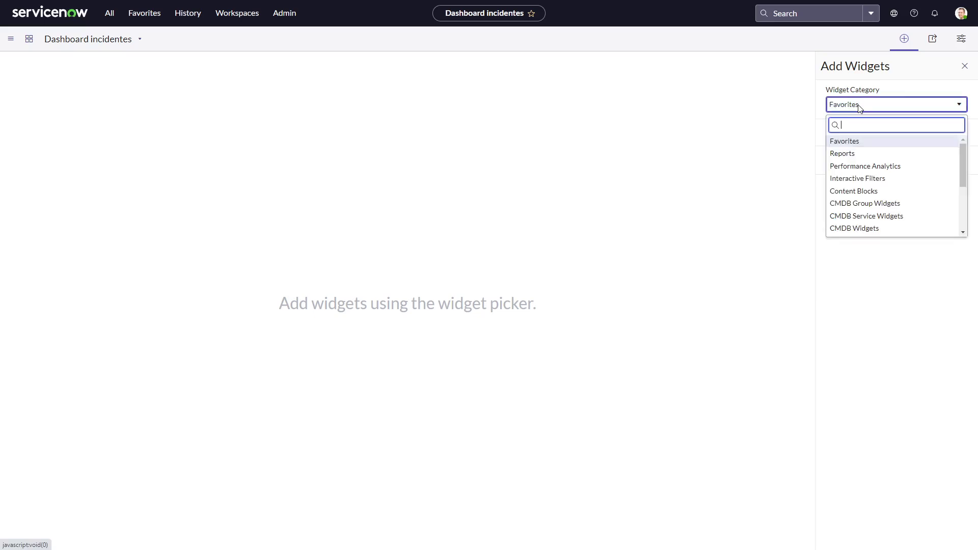
click(860, 156)
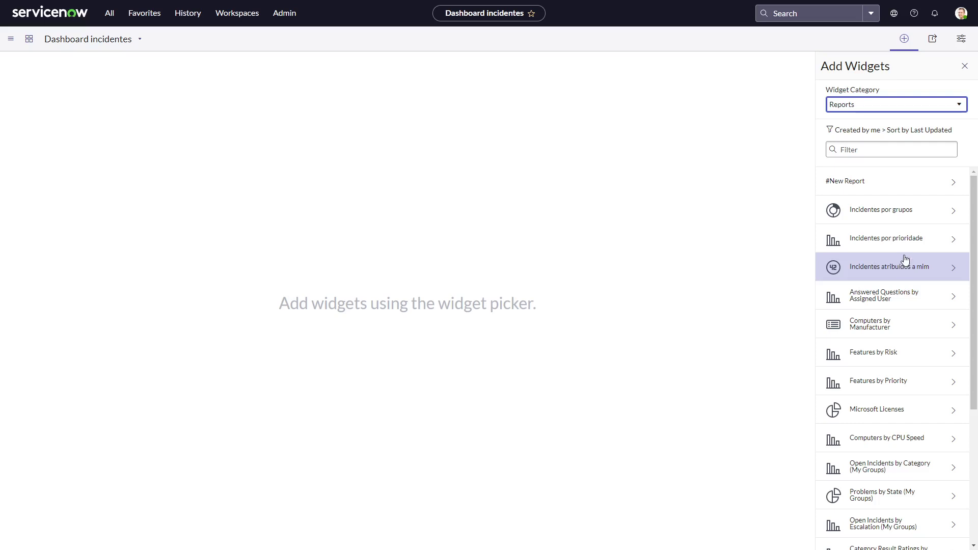
click(895, 209)
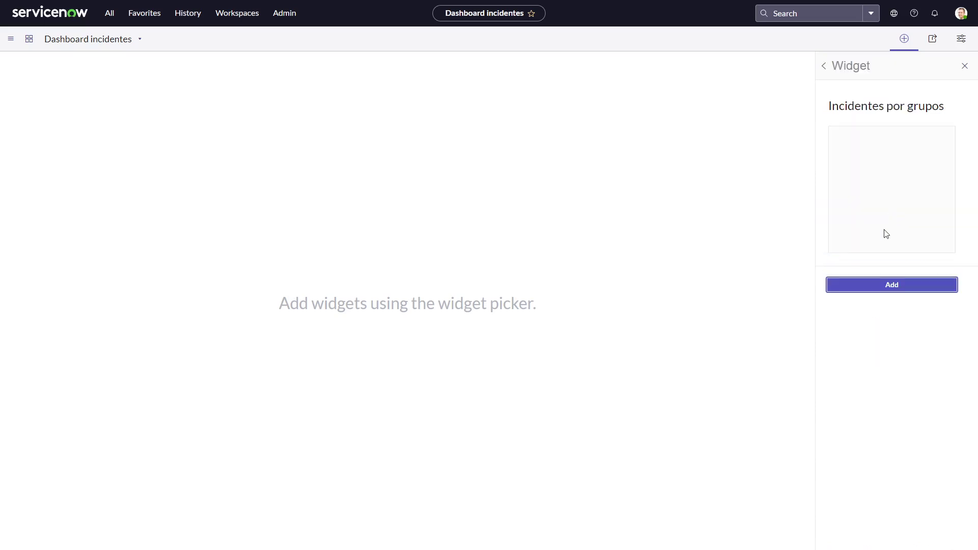
click(887, 287)
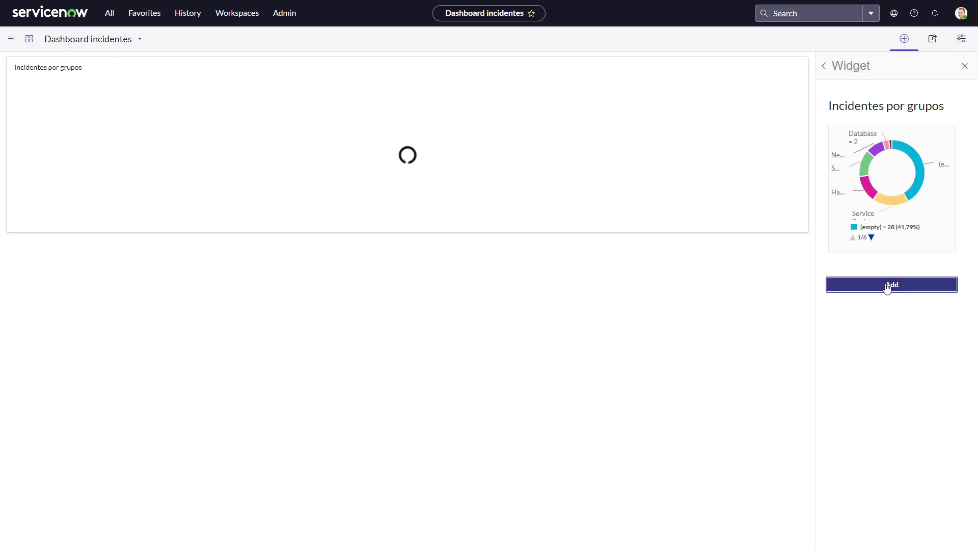
Step: Add the "Incidentes por prioridade" report to the dashboard as a widget
click(824, 65)
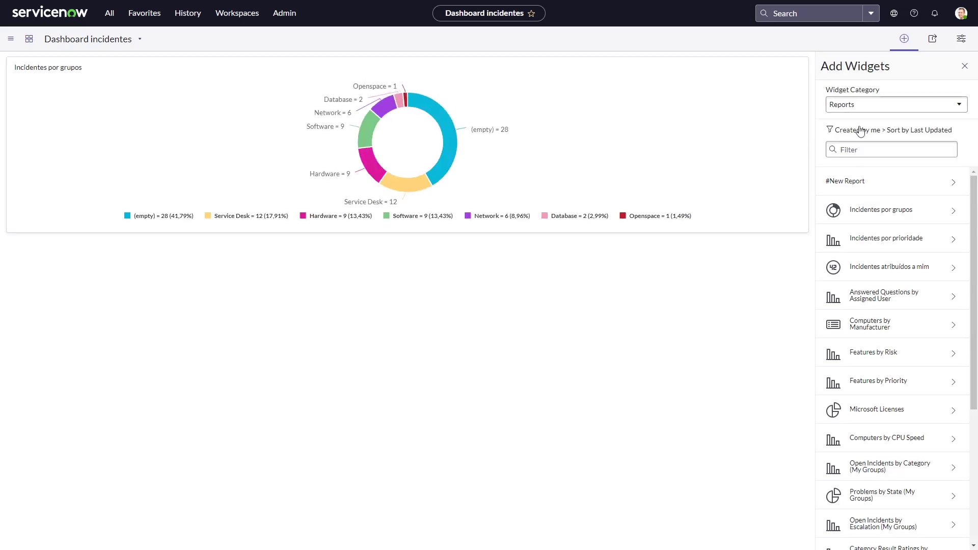
click(906, 244)
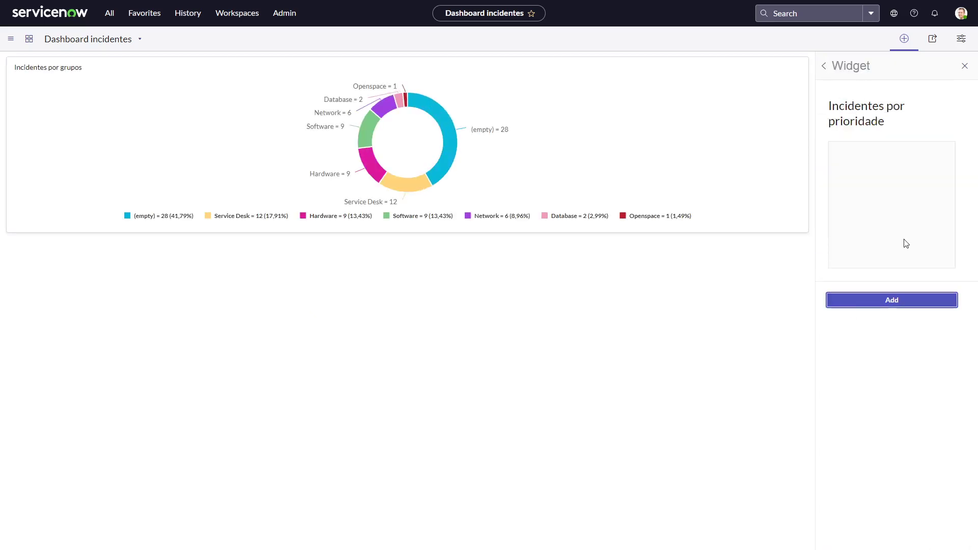
click(891, 304)
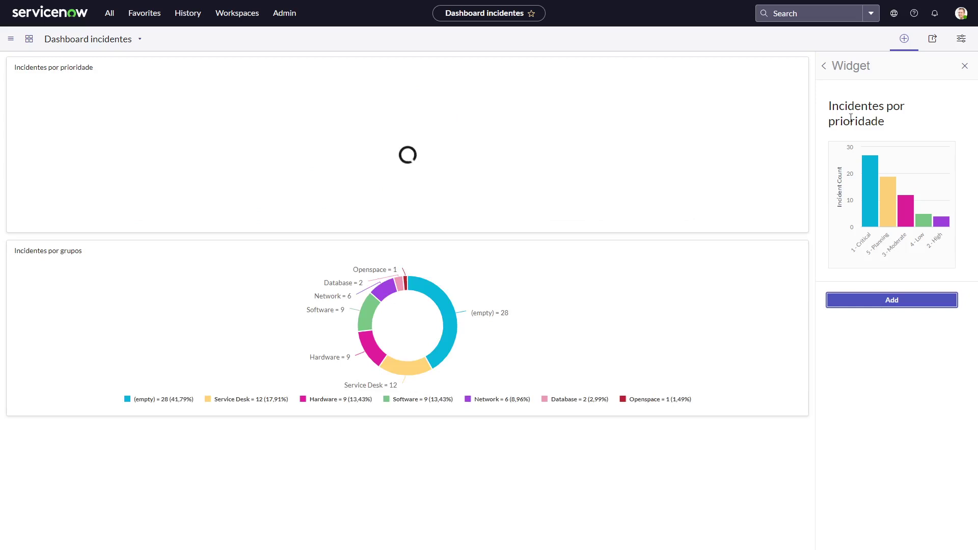
Step: Add the "Incidentes atribuídos a mim" report to the dashboard and return to the list of report widgets
click(824, 65)
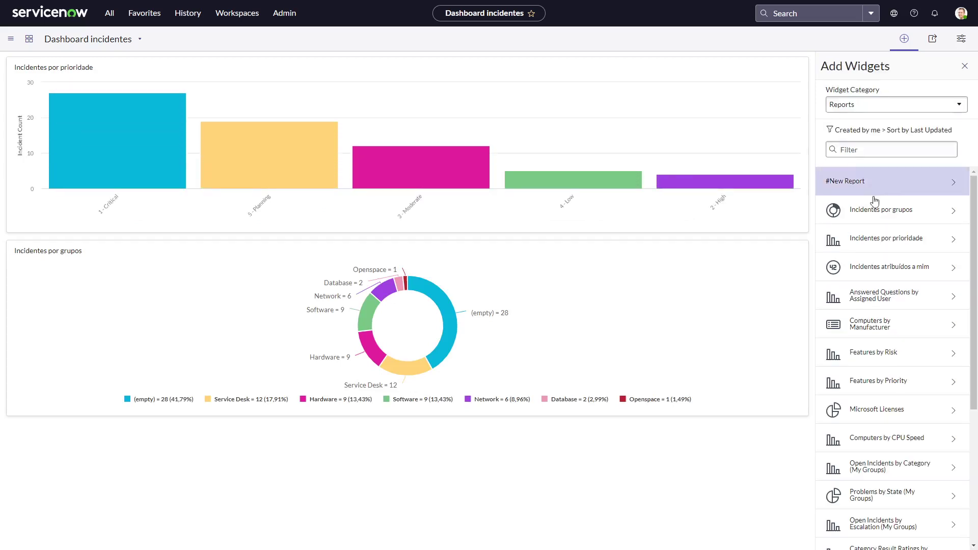
click(917, 280)
click(889, 301)
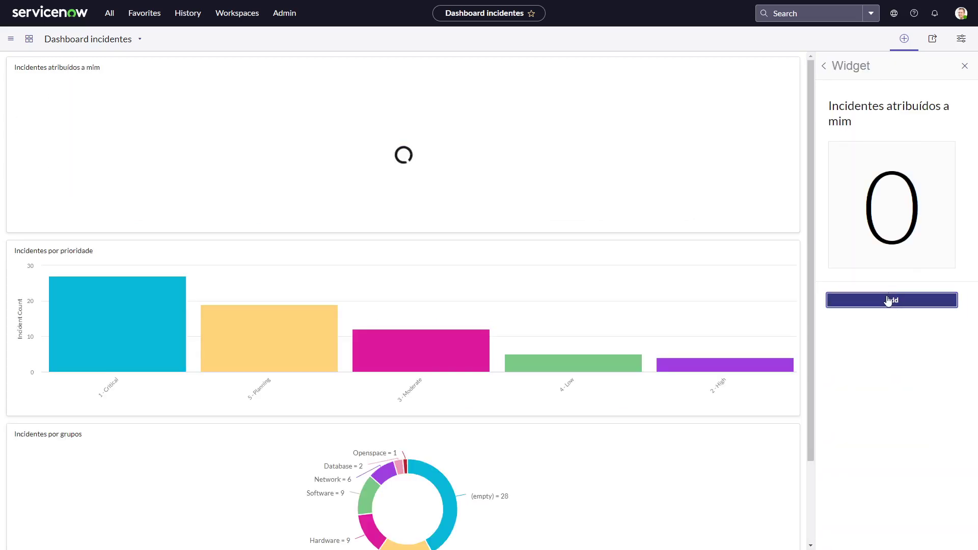
click(825, 67)
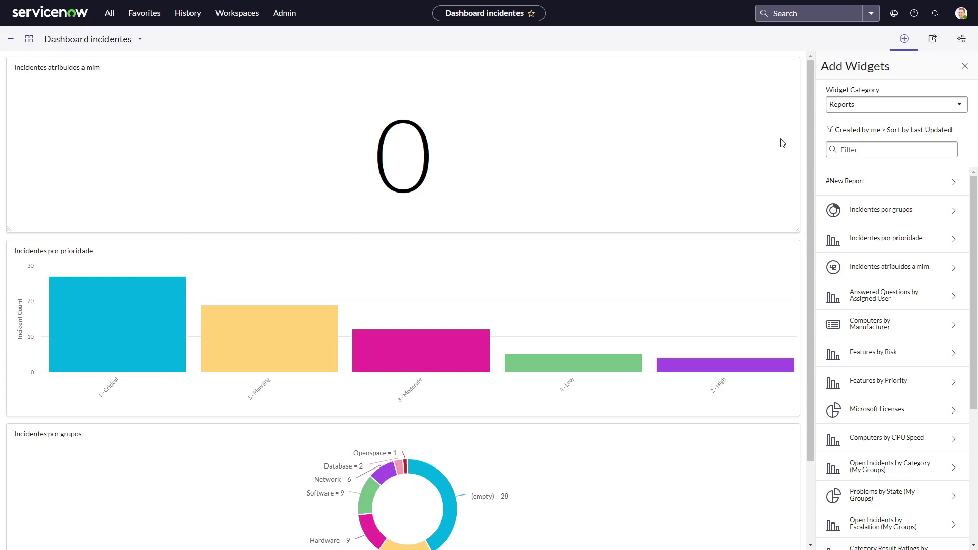
Step: Narrow the "Incidentes atribuídos a mim" widget to a small tile and fit the "Incidentes por grupos" widget beside it in the first row
click(904, 39)
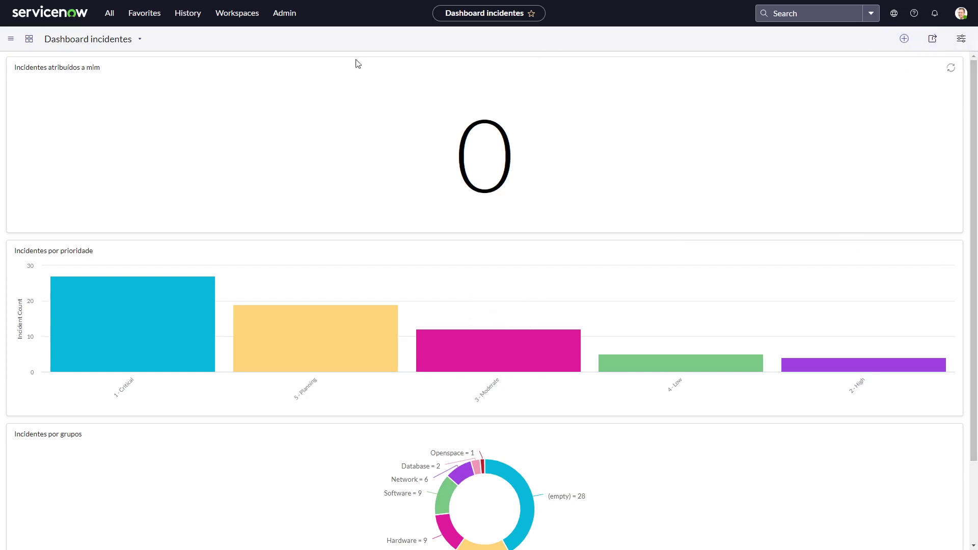
click(903, 38)
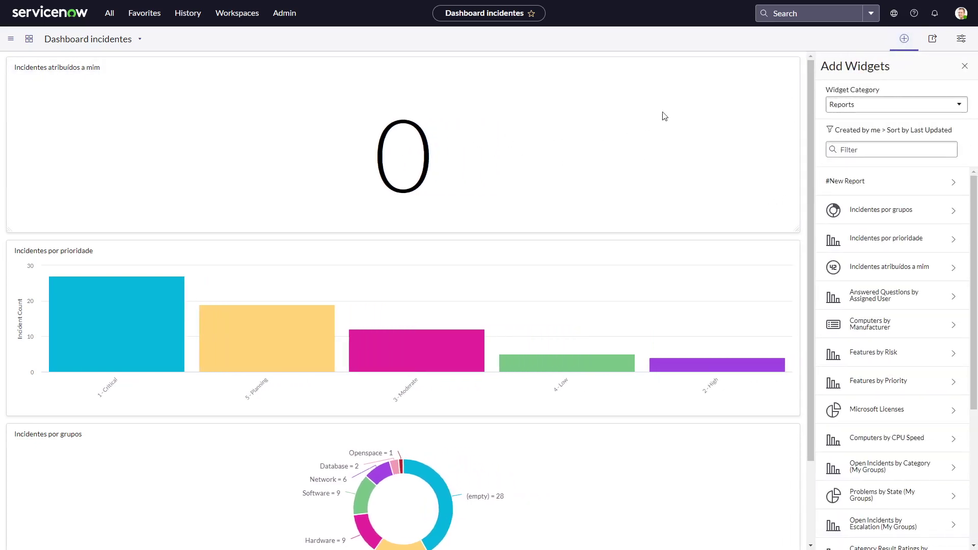
drag(793, 118, 148, 109)
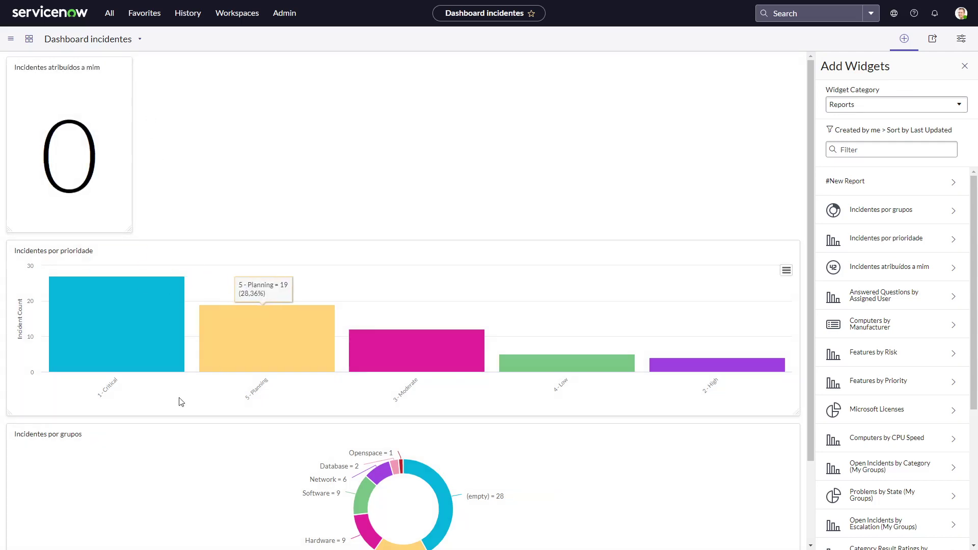
drag(10, 475, 143, 480)
drag(257, 437, 276, 117)
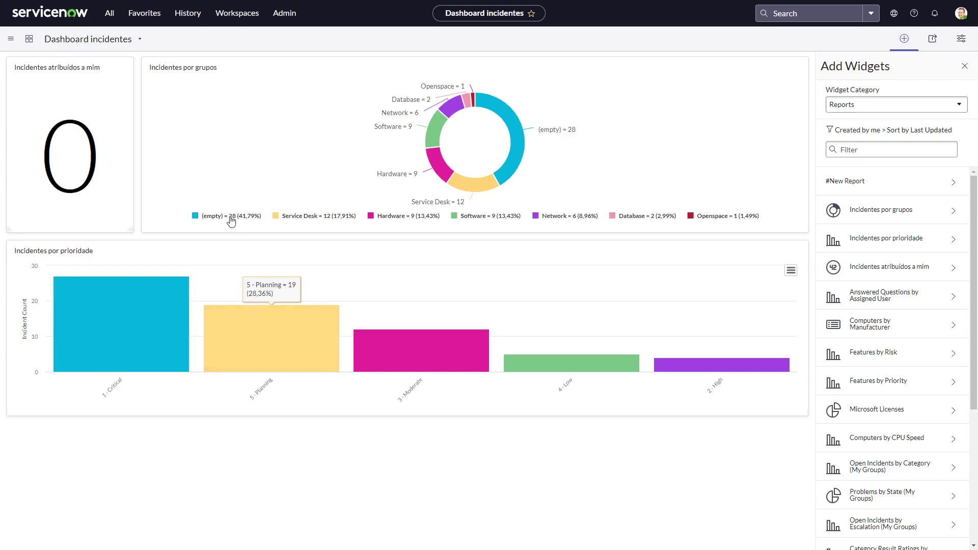
Step: Increase the height of the "Incidentes atribuídos a mim" widget in increments, and reduce it back to its original height
mouse_move(67, 73)
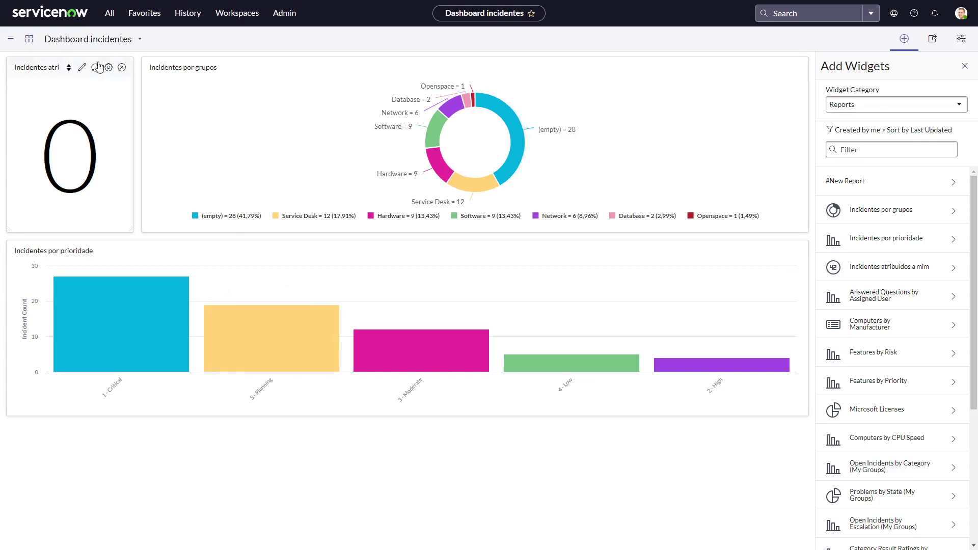
click(69, 69)
click(69, 69)
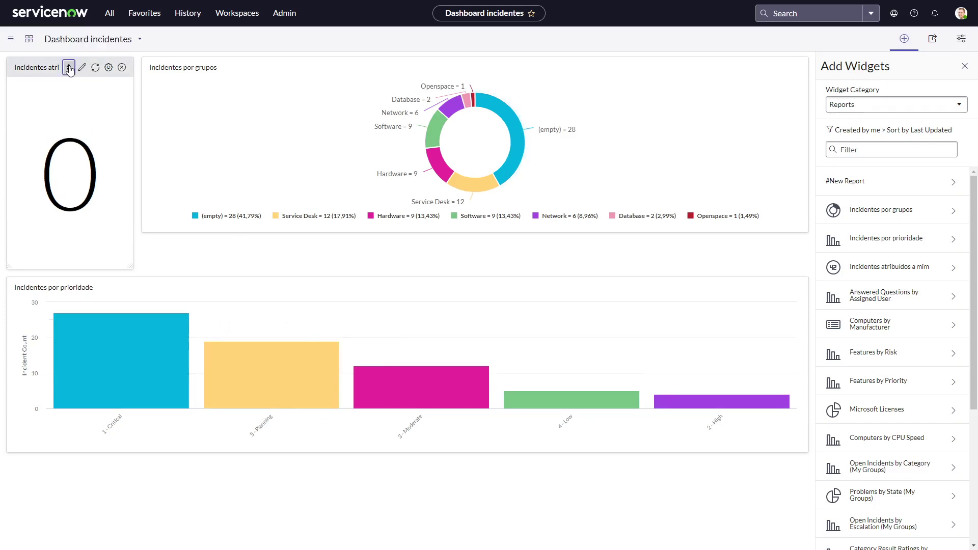
click(69, 70)
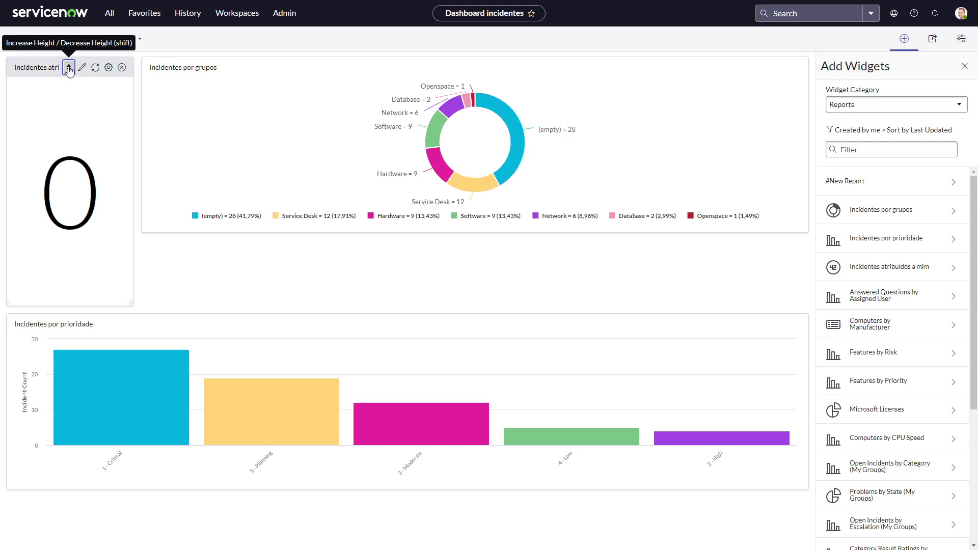
shift+click(68, 68)
shift+click(68, 68)
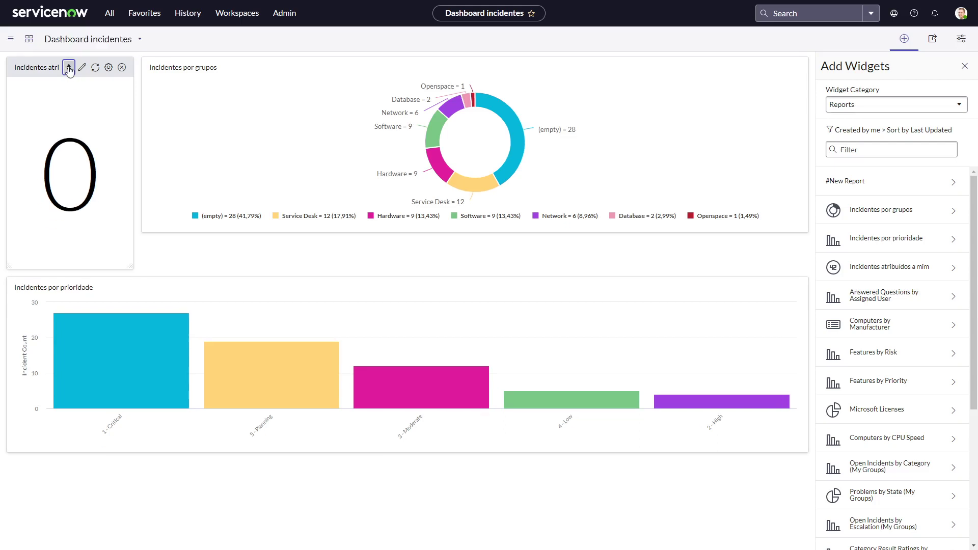
shift+click(69, 69)
shift+click(69, 68)
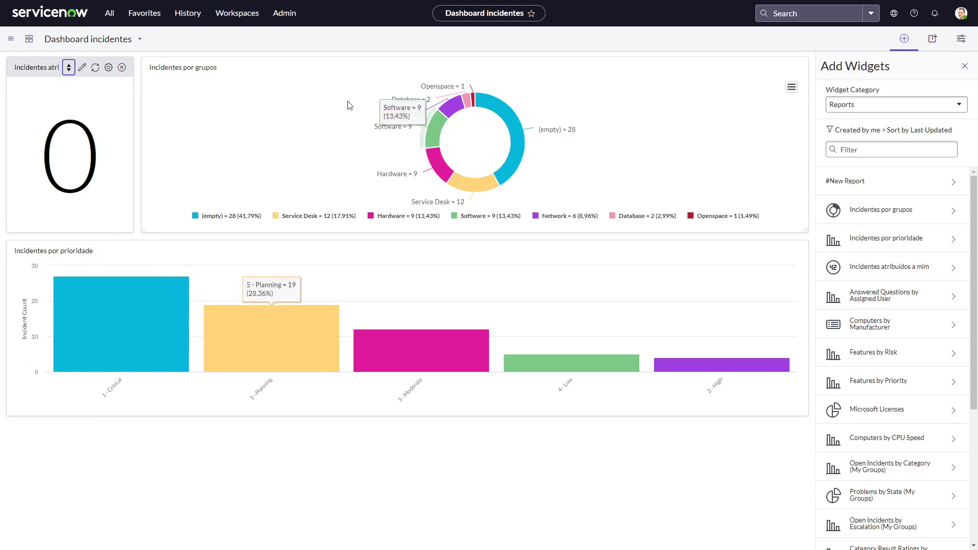
Step: Set the title alignment of the "Incidentes atribuídos a mim" widget to Center and apply the change
click(109, 69)
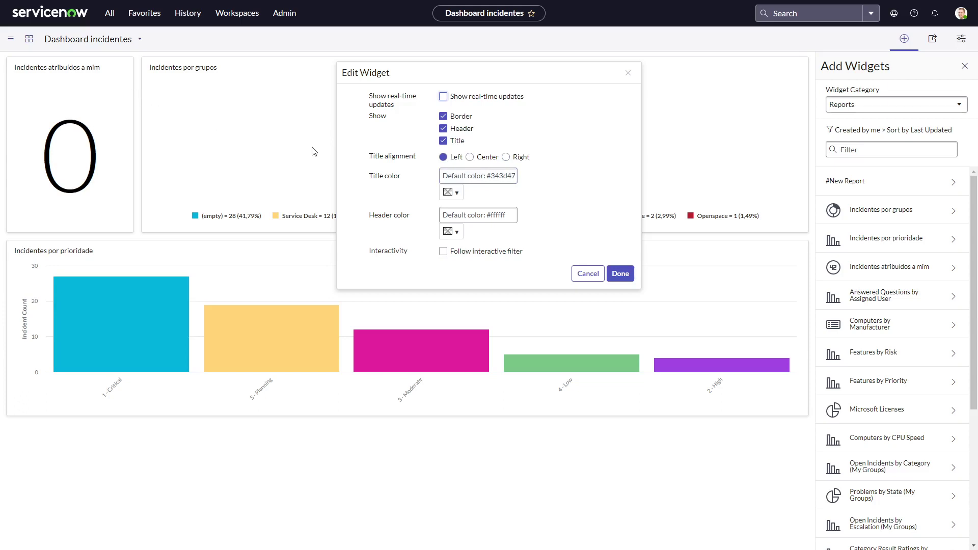
click(470, 158)
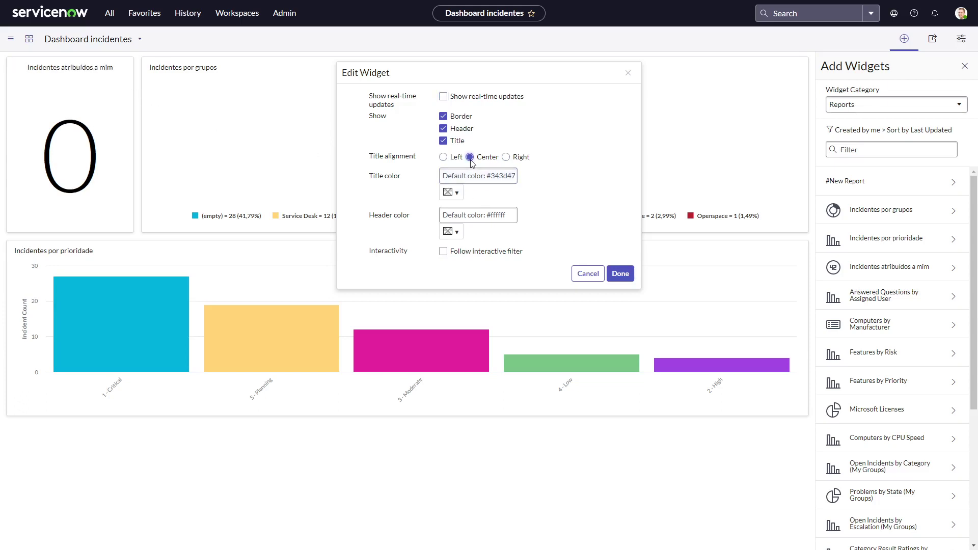
click(620, 276)
click(101, 67)
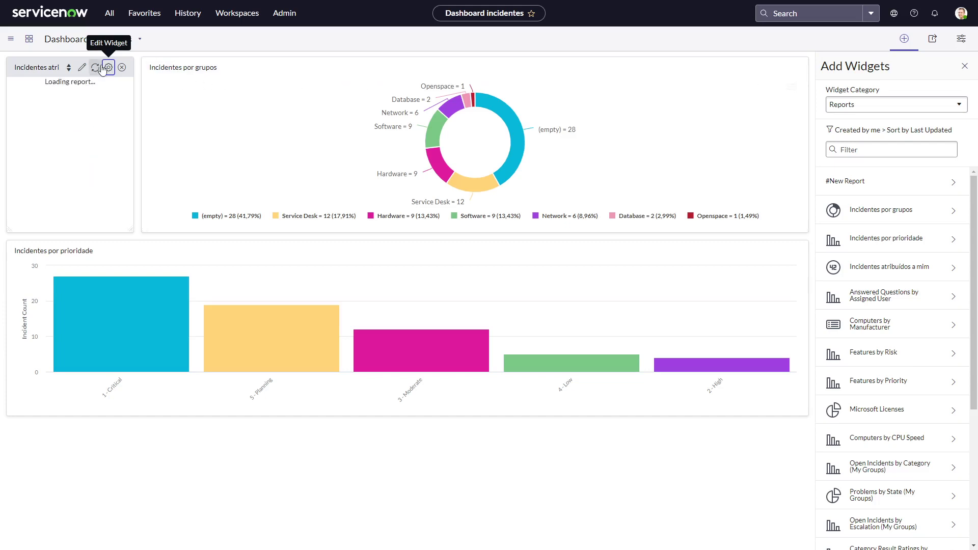
Step: Set the title alignment of the "Incidentes por grupos" widget to Center and apply the change
click(104, 68)
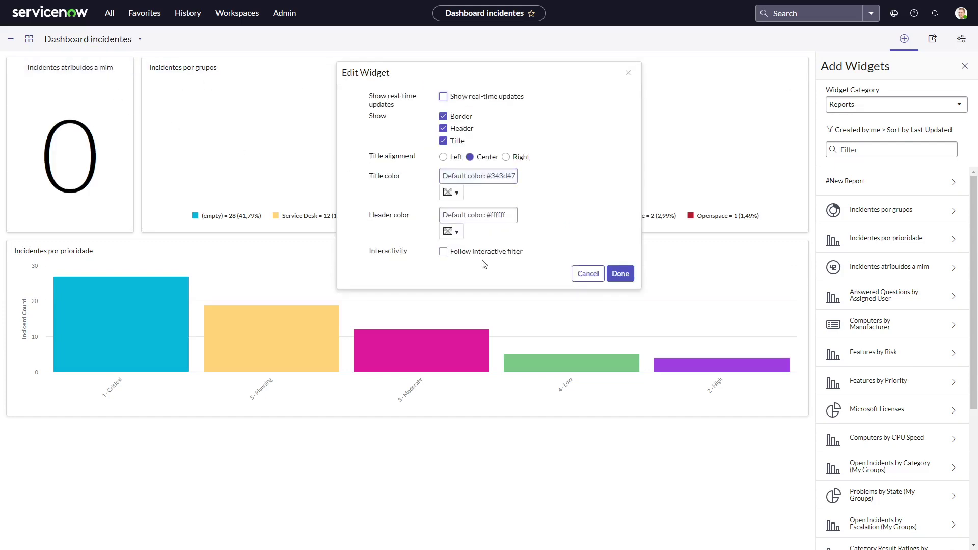
click(631, 277)
click(106, 66)
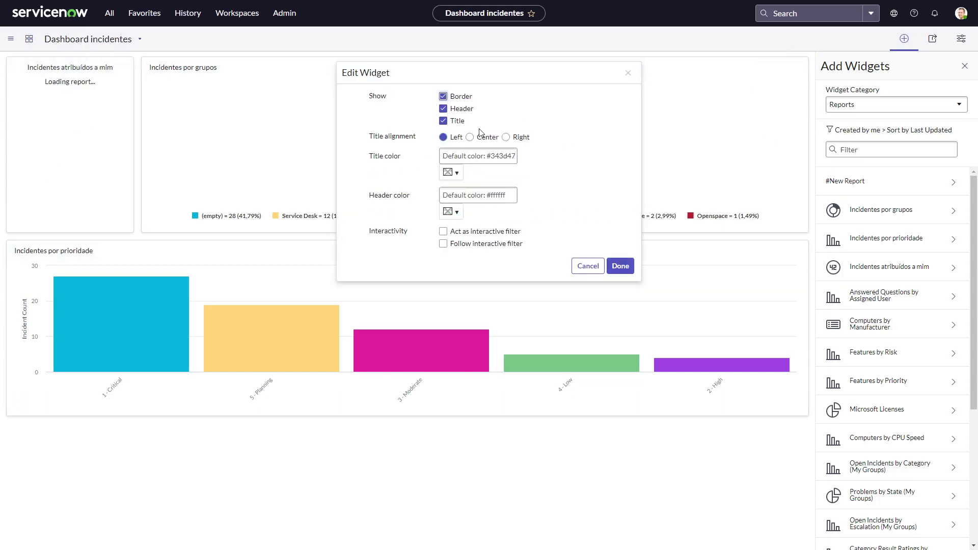
click(470, 138)
click(607, 264)
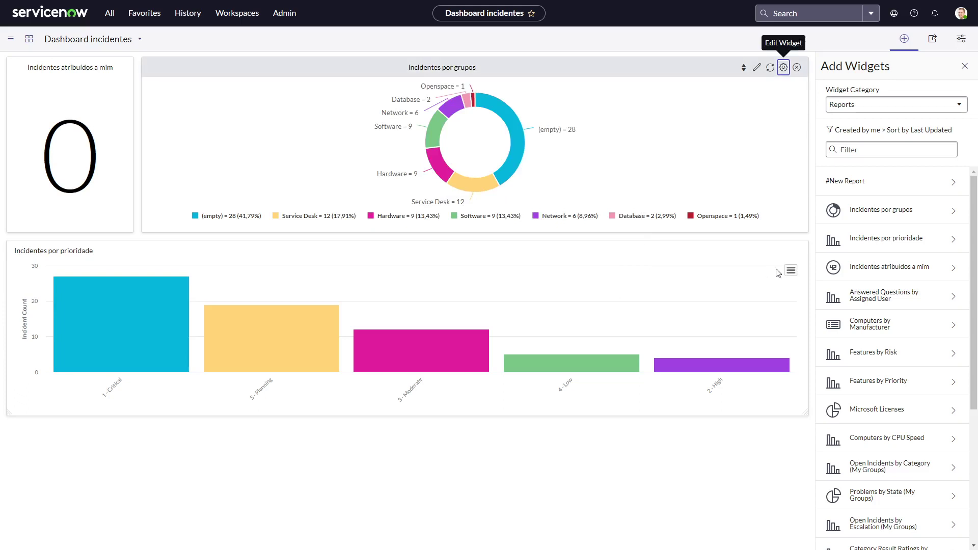
Step: Set the title alignment of the "Incidentes por prioridade" widget to Center and apply the change
click(783, 250)
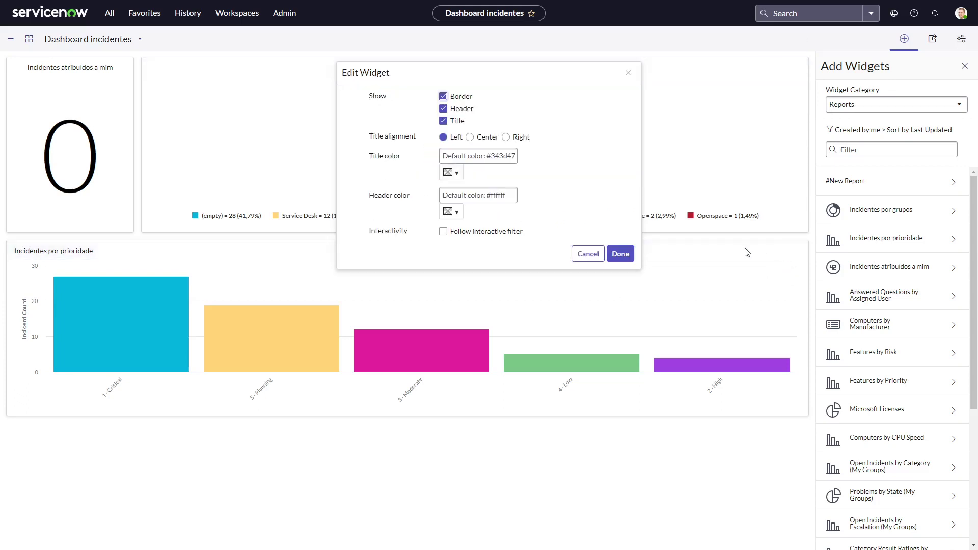
click(470, 137)
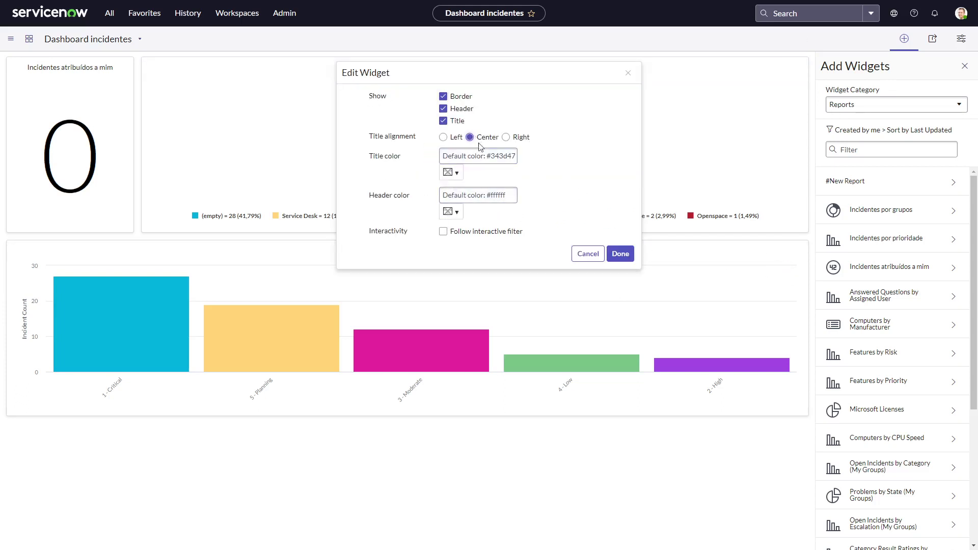
click(620, 254)
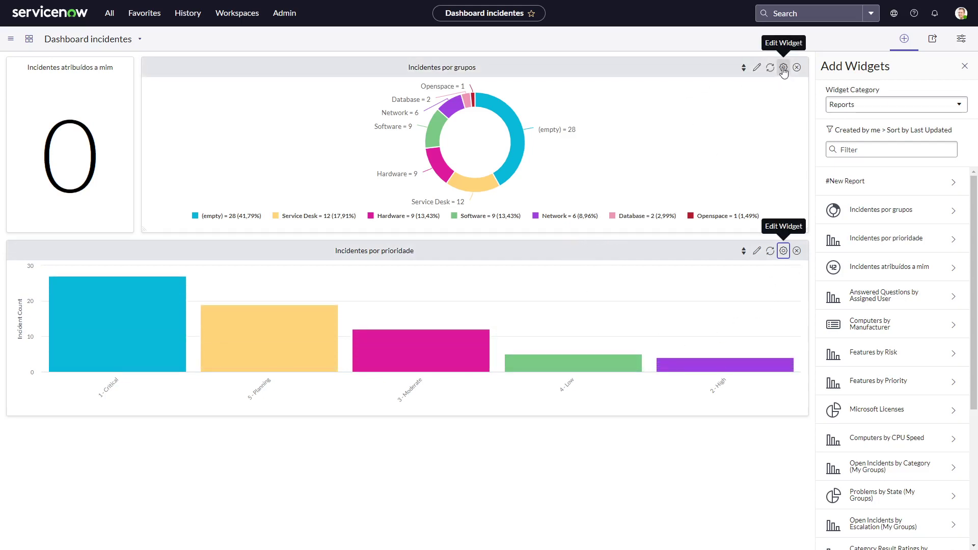
Step: Review the edit settings of all three widgets and the image export options of the "Incidentes por grupos" chart
click(783, 68)
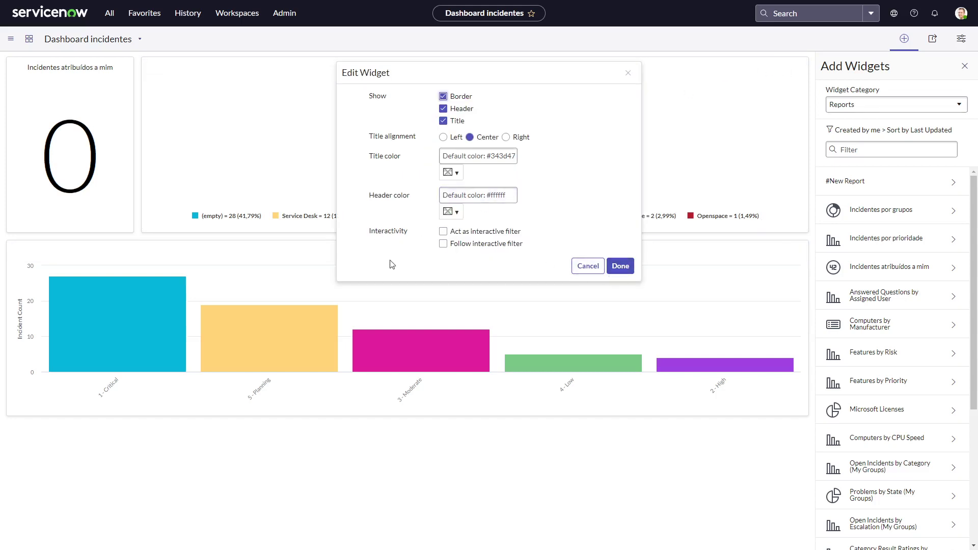
click(588, 265)
click(784, 252)
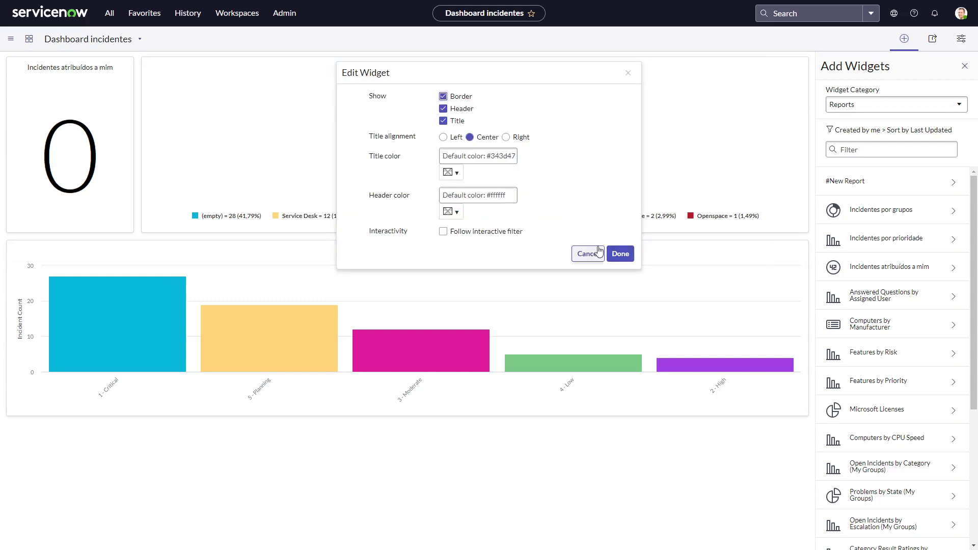
click(621, 253)
click(108, 68)
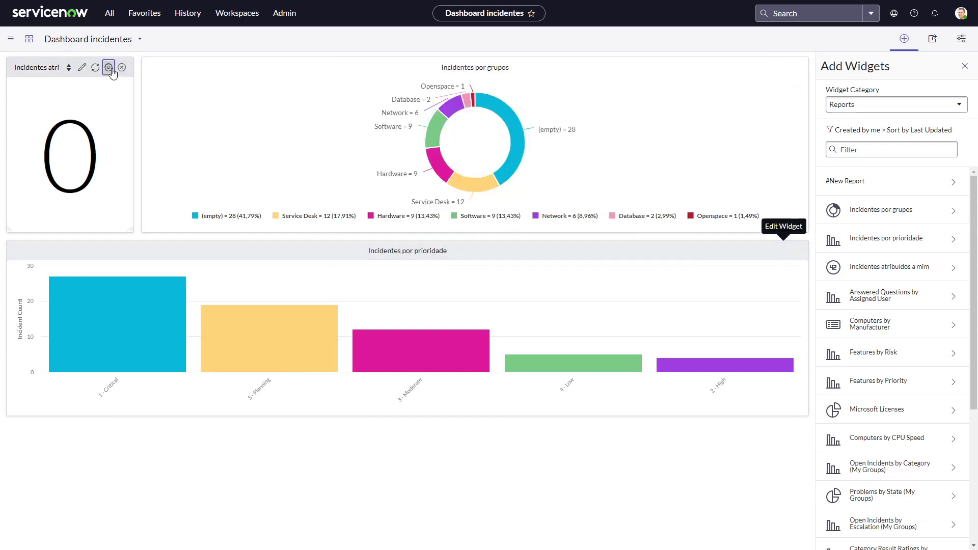
click(618, 273)
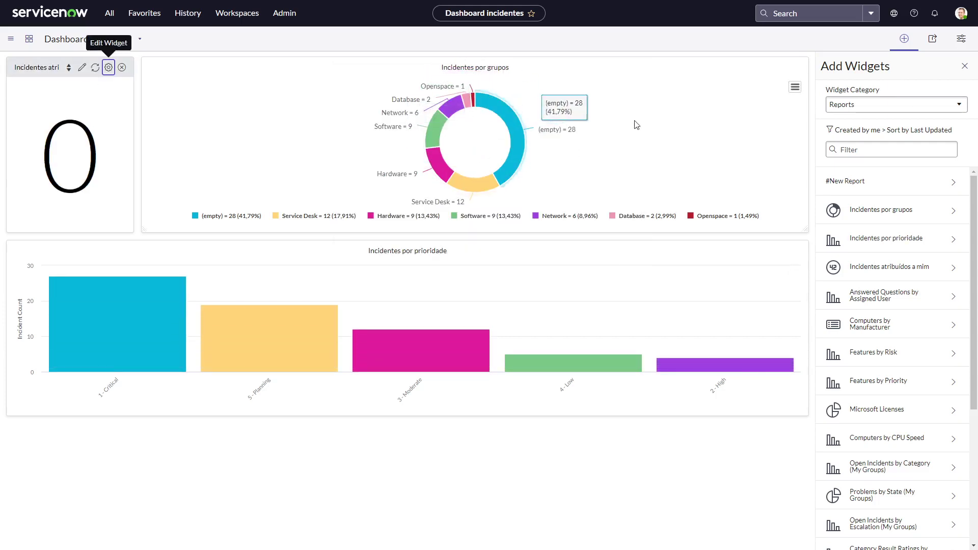
click(795, 87)
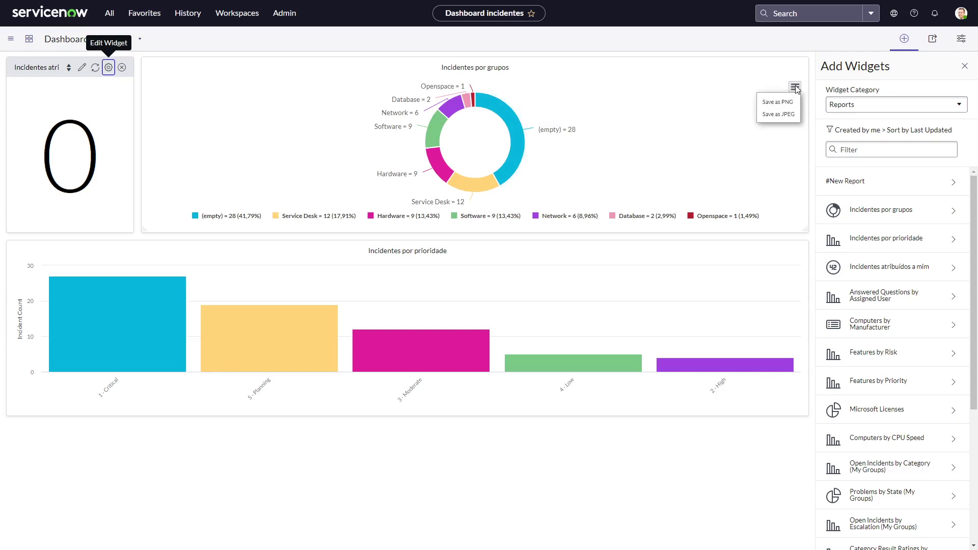
click(796, 88)
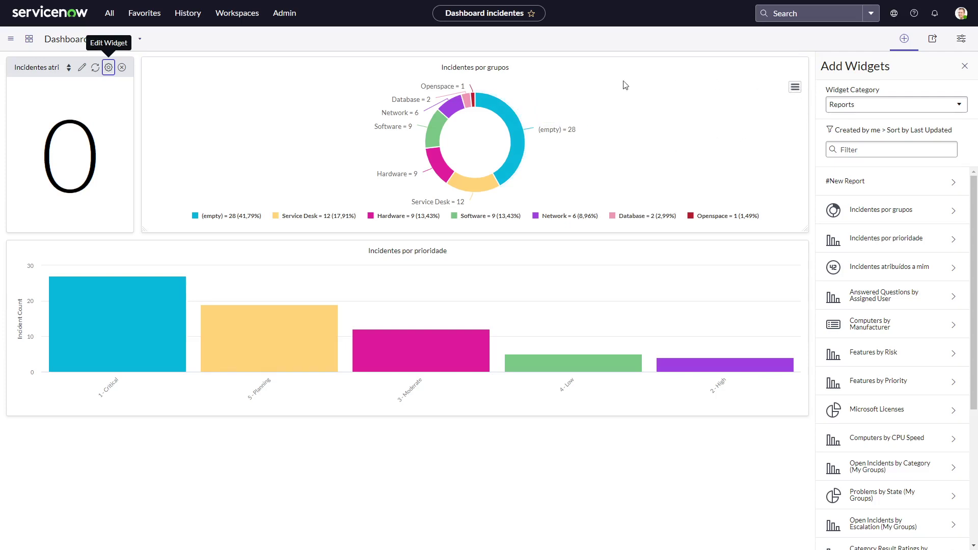
Step: Make the "Incidentes por grupos" widget act as an interactive filter and apply the change
mouse_move(729, 69)
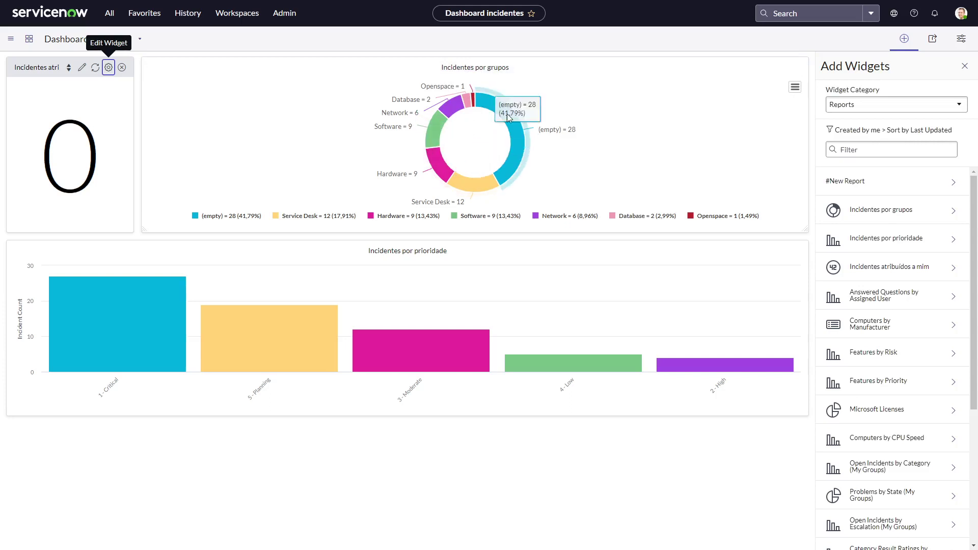
click(780, 67)
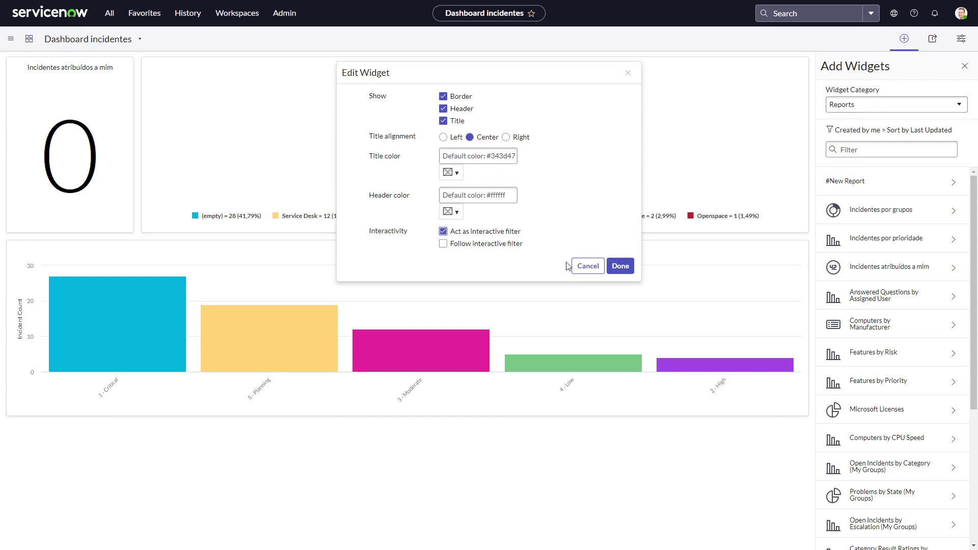
click(620, 266)
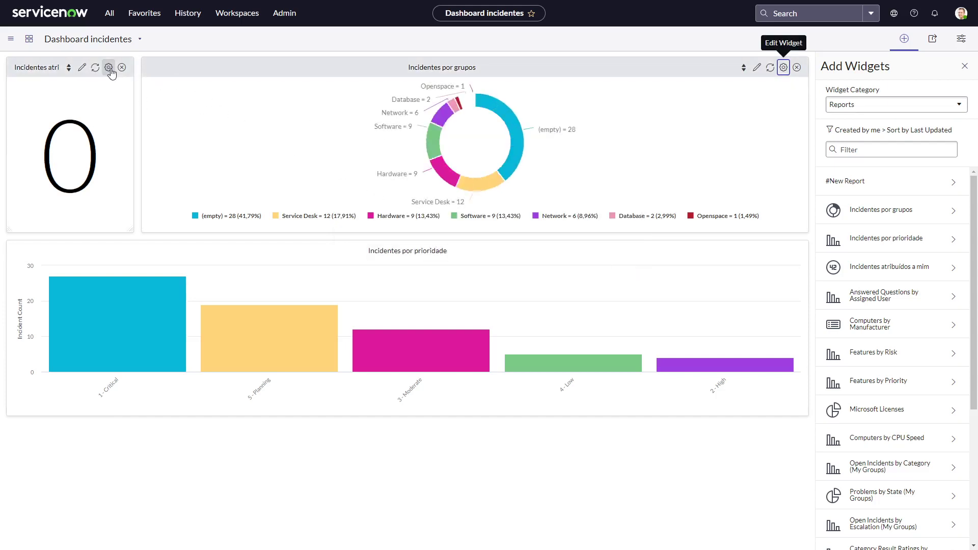
Step: Enable "Follow interactive filter" and "Show when following filter" for the "Incidentes atribuídos a mim" widget
click(108, 67)
click(445, 253)
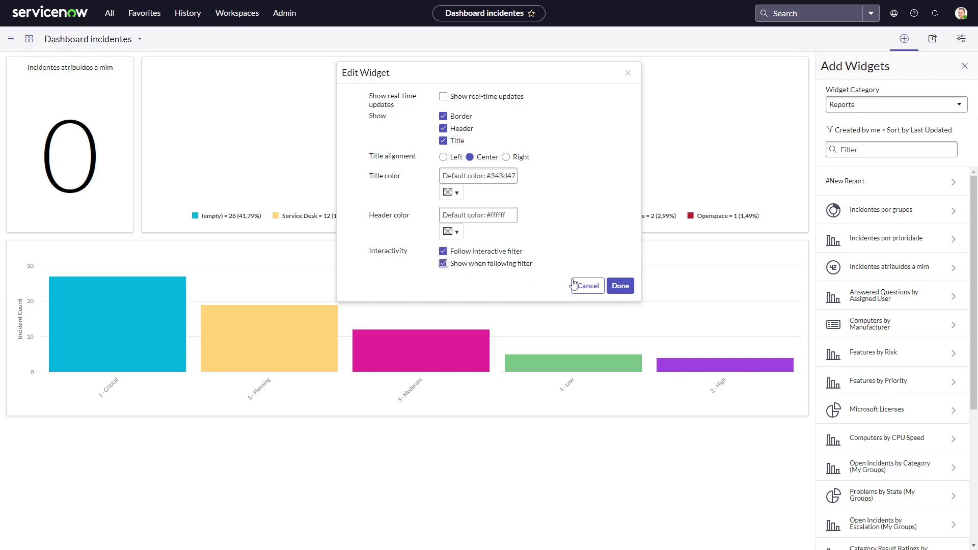
click(620, 286)
Step: Enable "Follow interactive filter" for the "Incidentes por prioridade" widget and apply the change
click(783, 250)
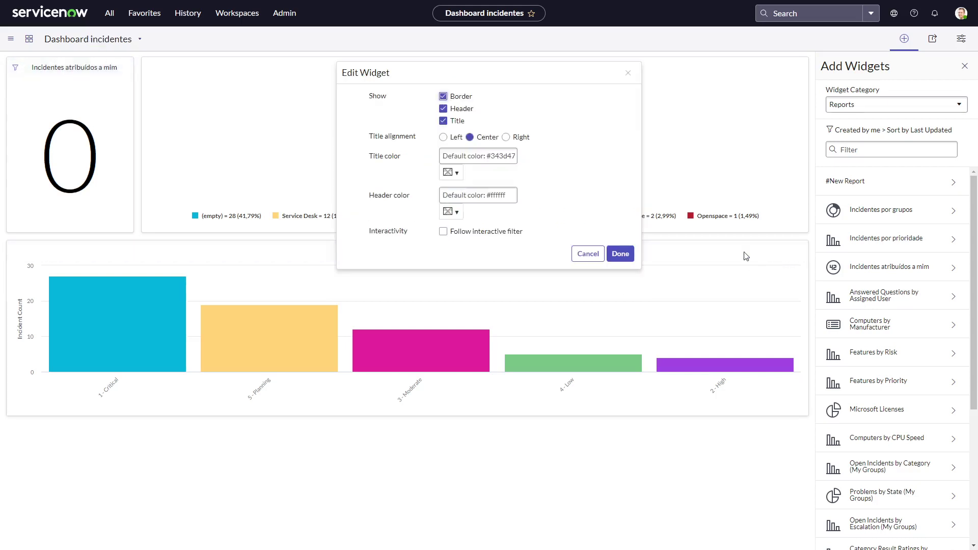
click(478, 232)
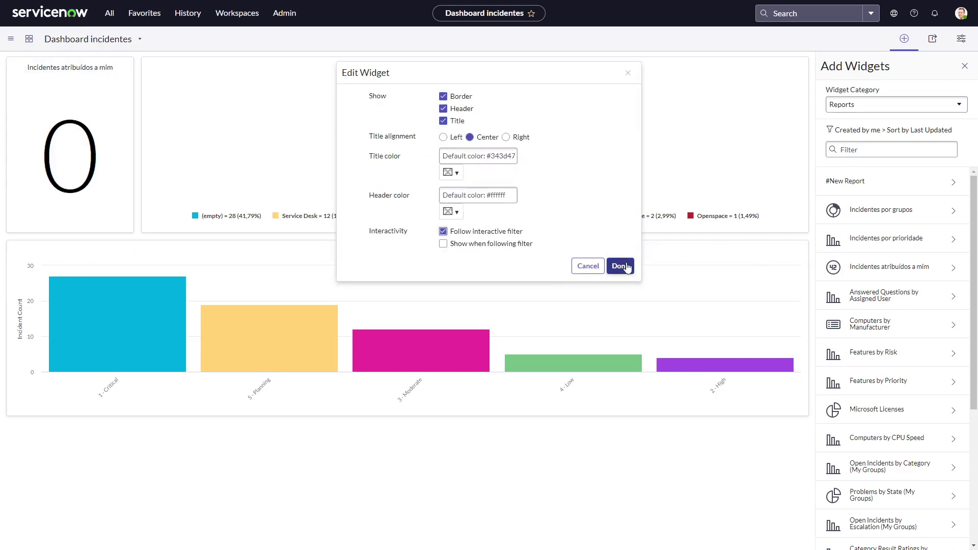
click(620, 266)
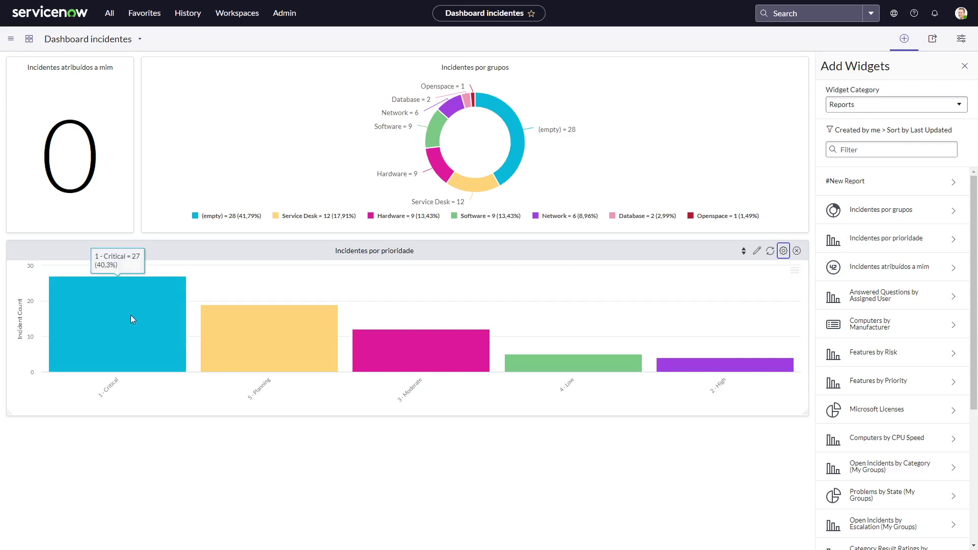
Step: Test the donut chart's filtering with the Service Desk, Hardware, Software and (empty) slices in turn, and clear the filter
click(474, 190)
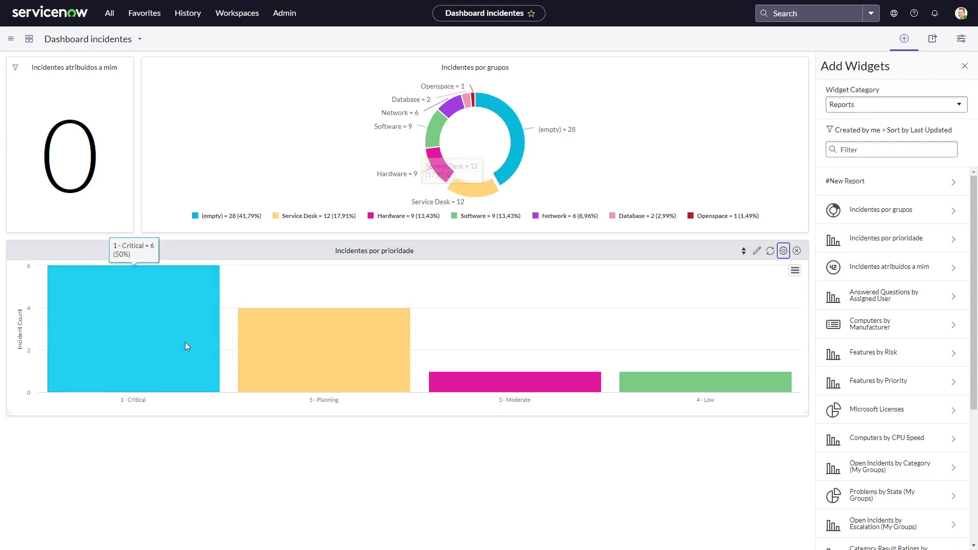
click(443, 170)
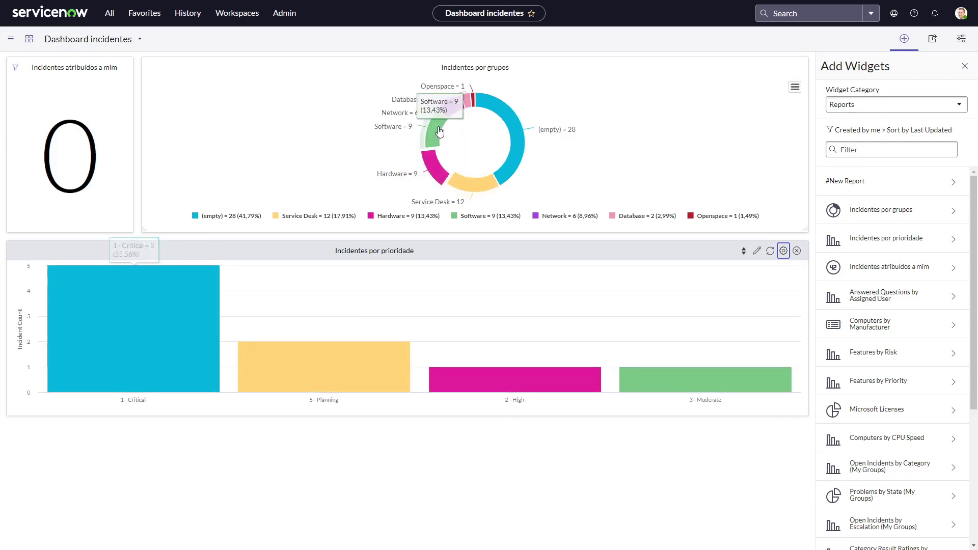
click(435, 135)
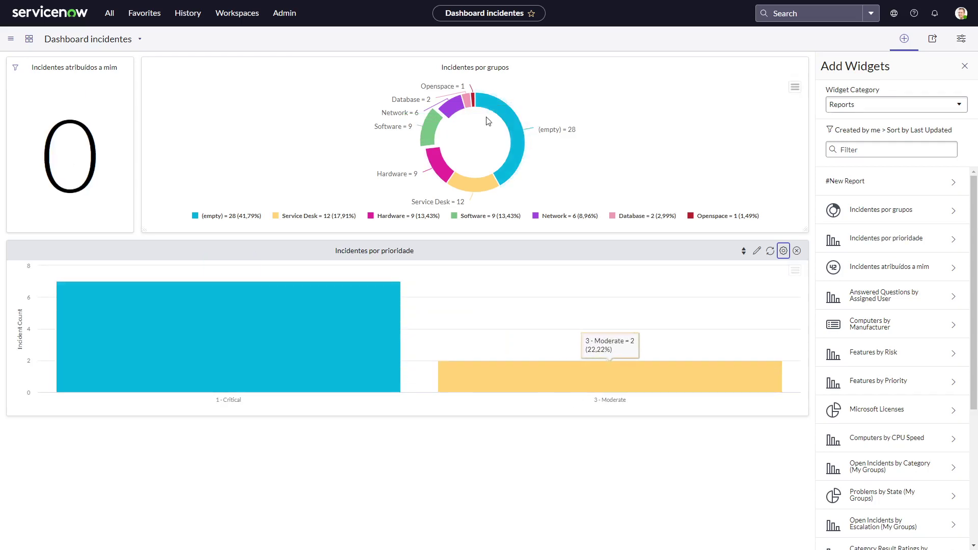
click(514, 120)
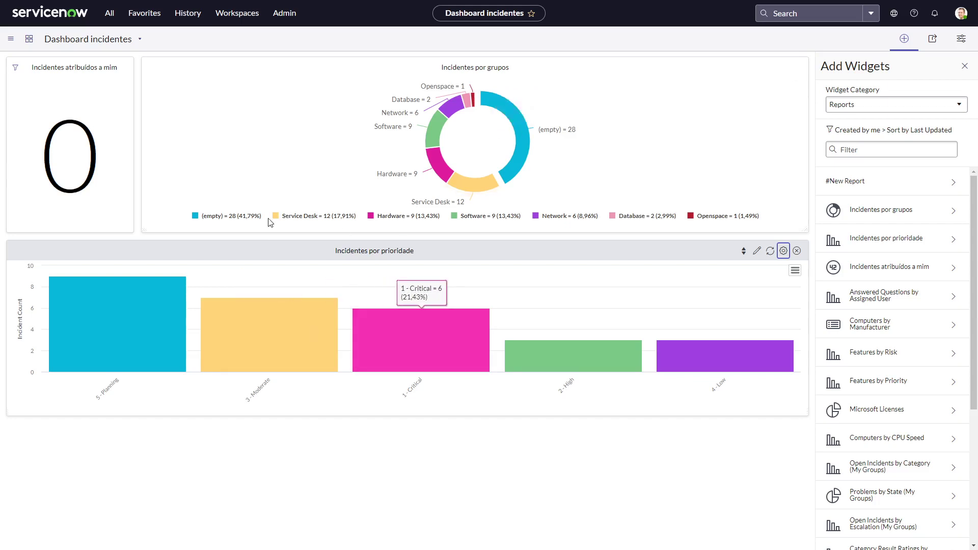
click(523, 126)
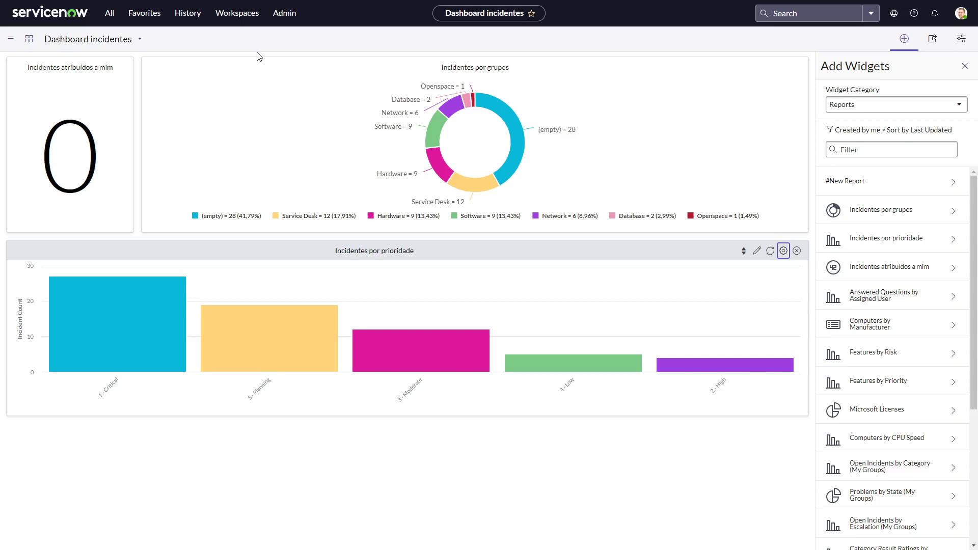
Step: Filter the dashboard by the Service Desk group and enable "Show when following filter" for the "Incidentes por prioridade" widget
mouse_move(473, 192)
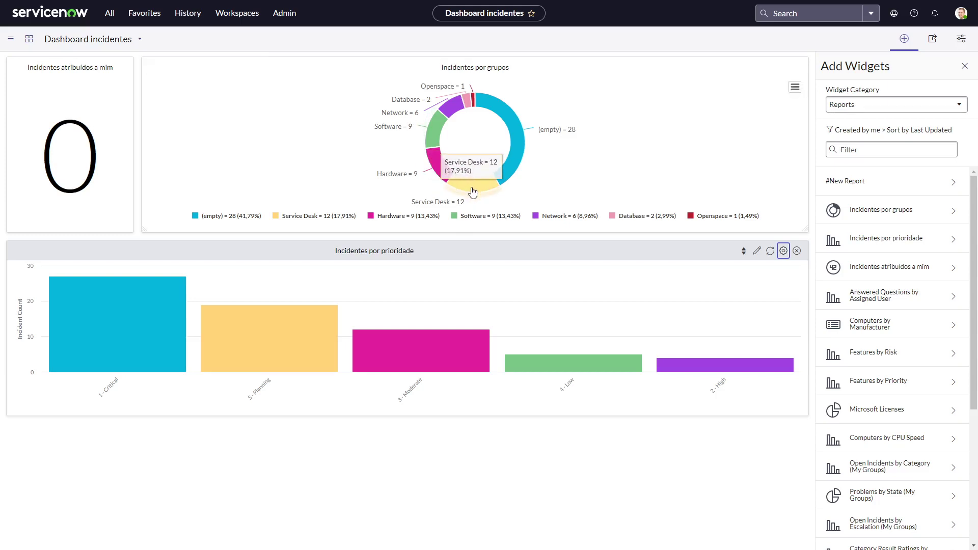
click(473, 192)
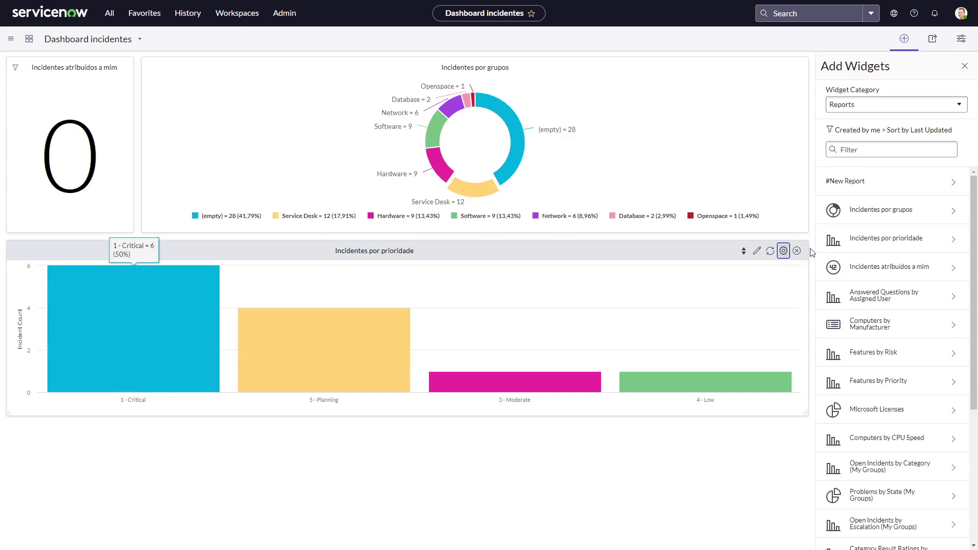
click(784, 252)
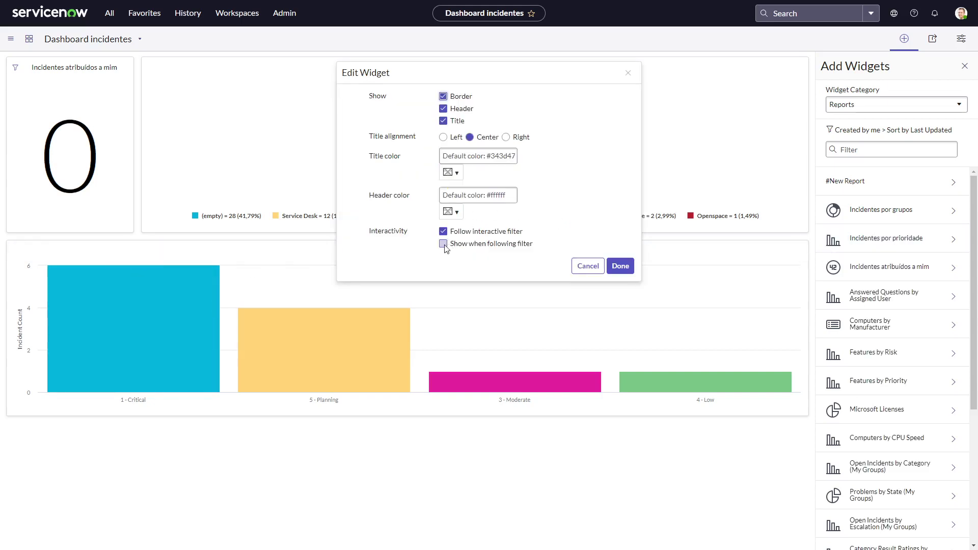
click(620, 266)
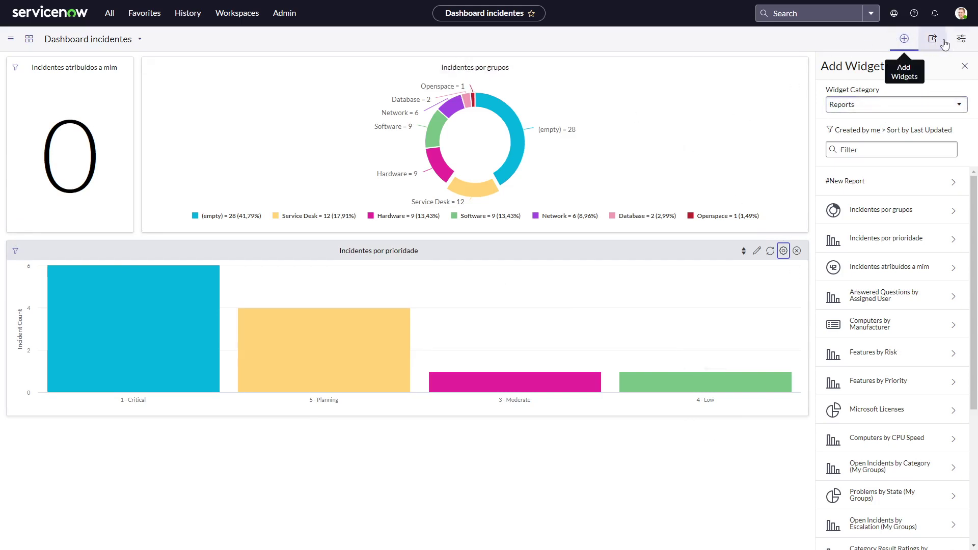
Step: Try a dark brown dashboard background (#452222) in the dashboard configuration, and set it back to white (#ffffff)
click(961, 41)
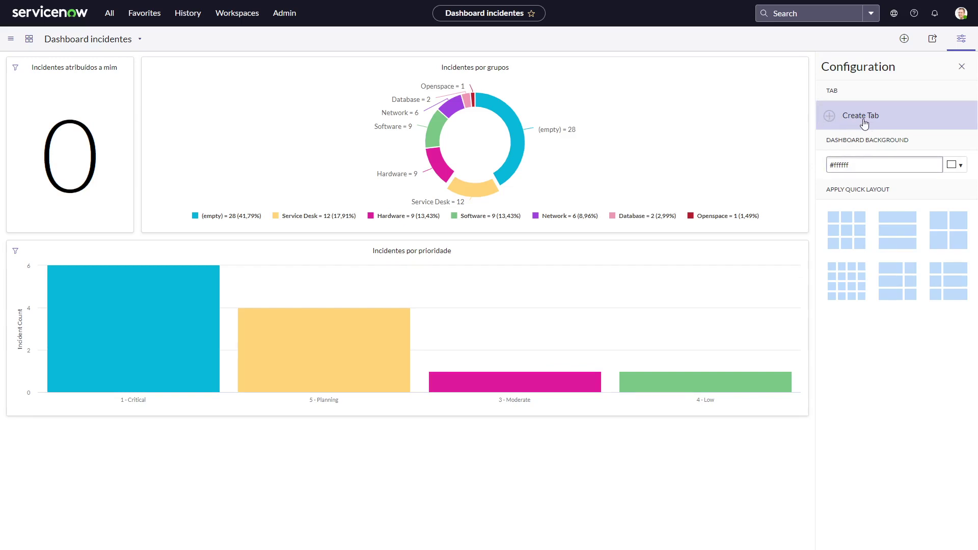
click(960, 165)
drag(922, 204, 921, 230)
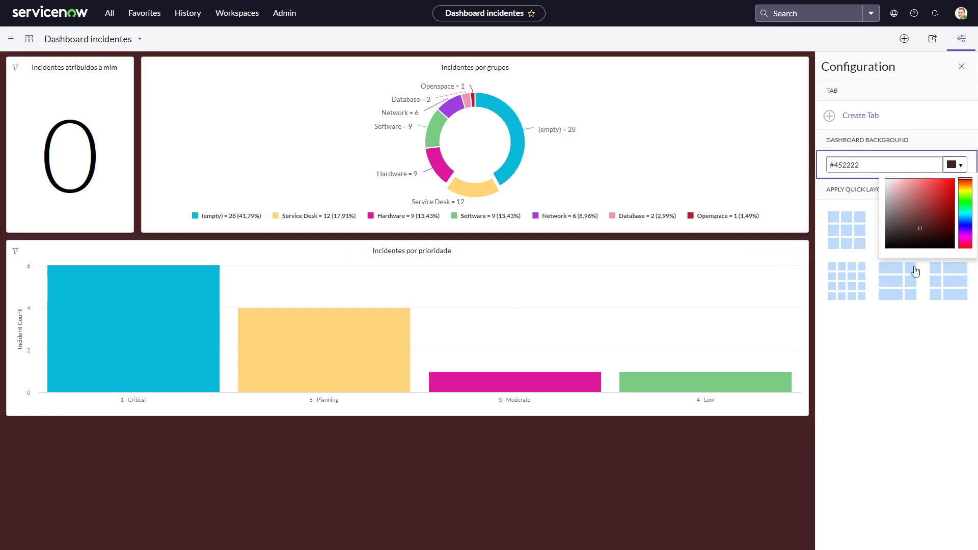
click(919, 224)
drag(911, 212, 882, 176)
click(873, 164)
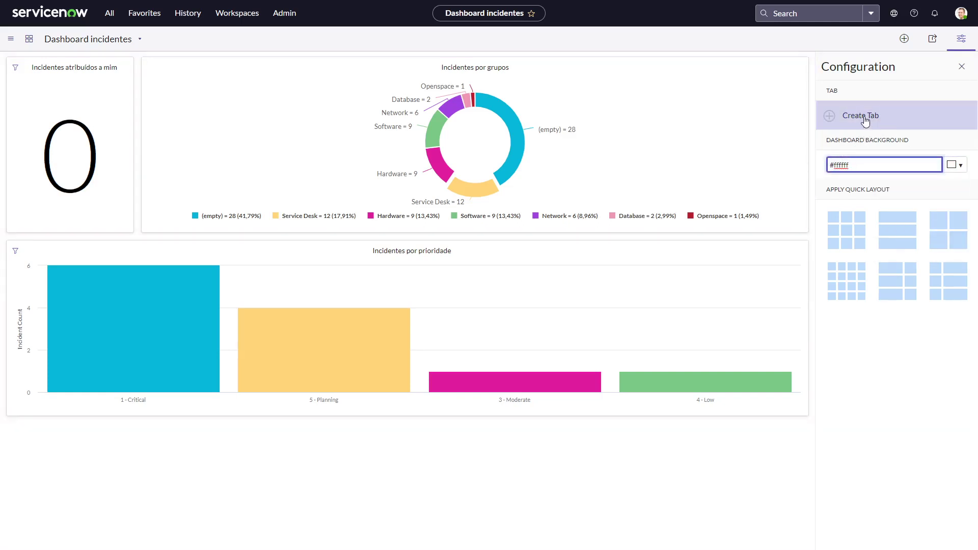
Step: Create a second dashboard tab, and switch to the first tab and back to the new one
click(863, 122)
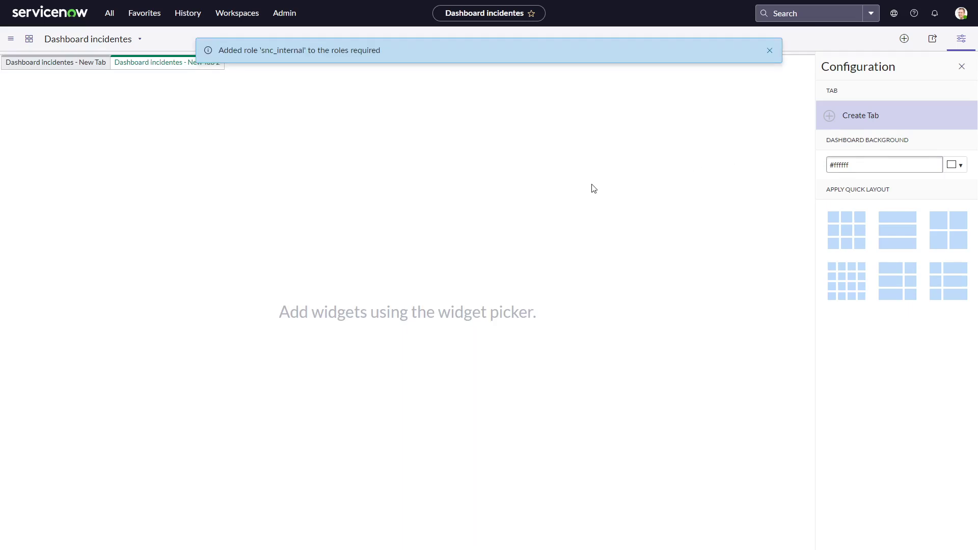
click(770, 51)
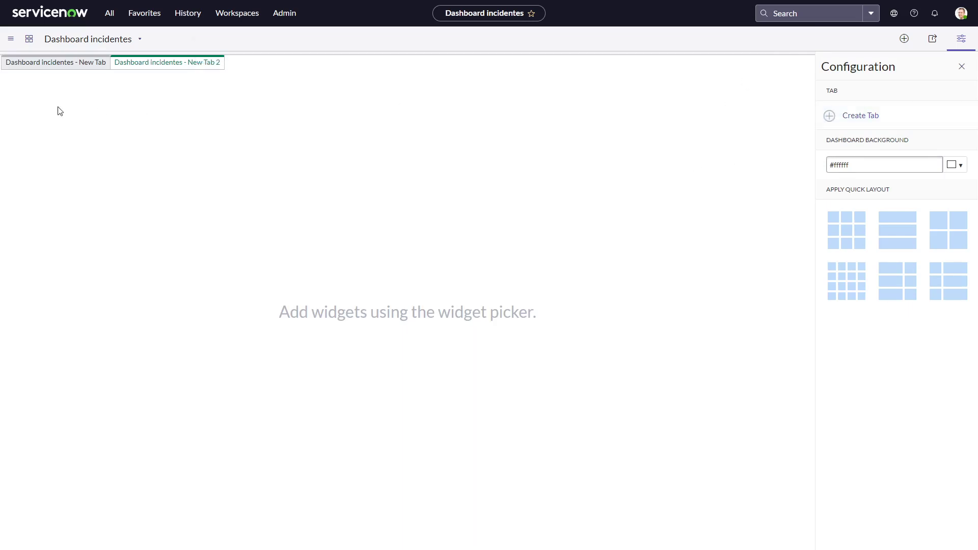
click(51, 63)
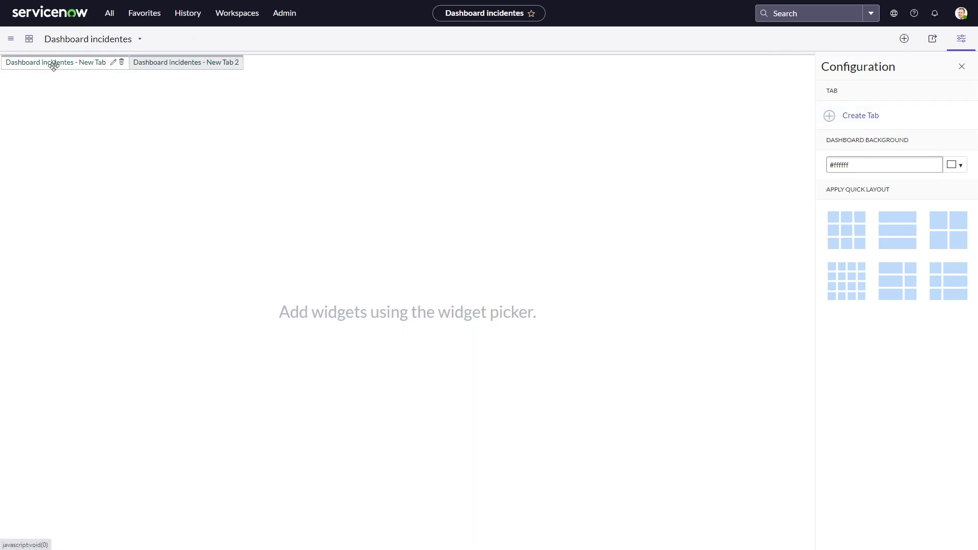
click(154, 64)
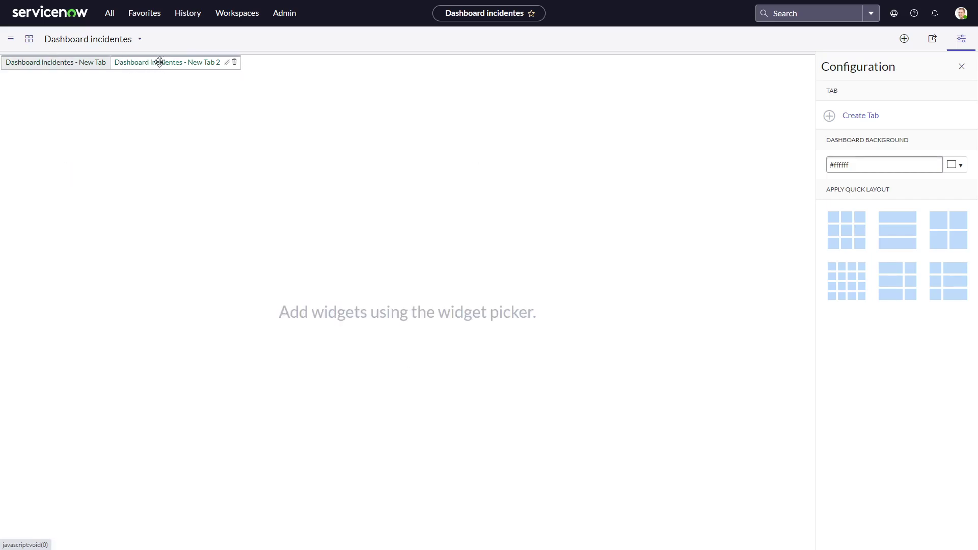
Step: Switch to the first dashboard tab and back, and delete the second tab, "Dashboard incidentes - New Tab 2"
click(65, 63)
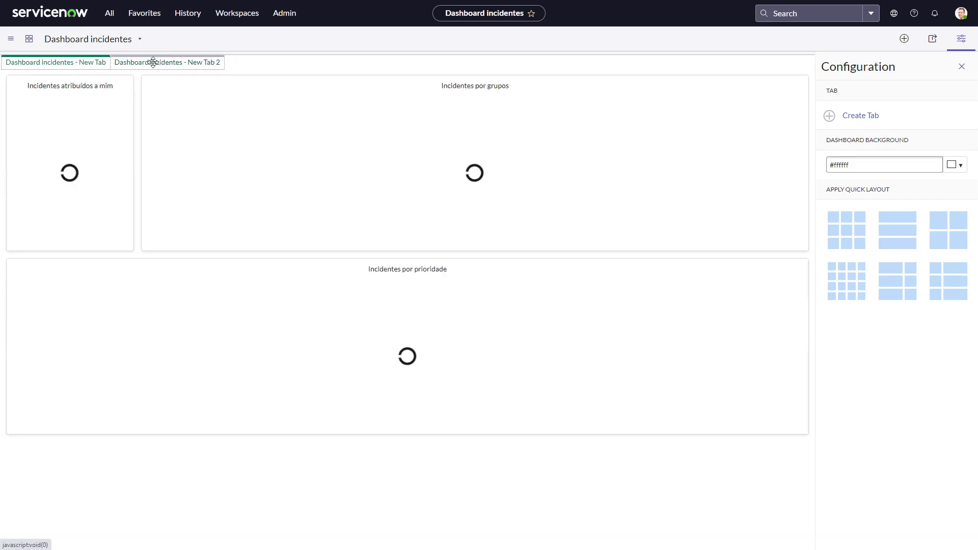
click(194, 62)
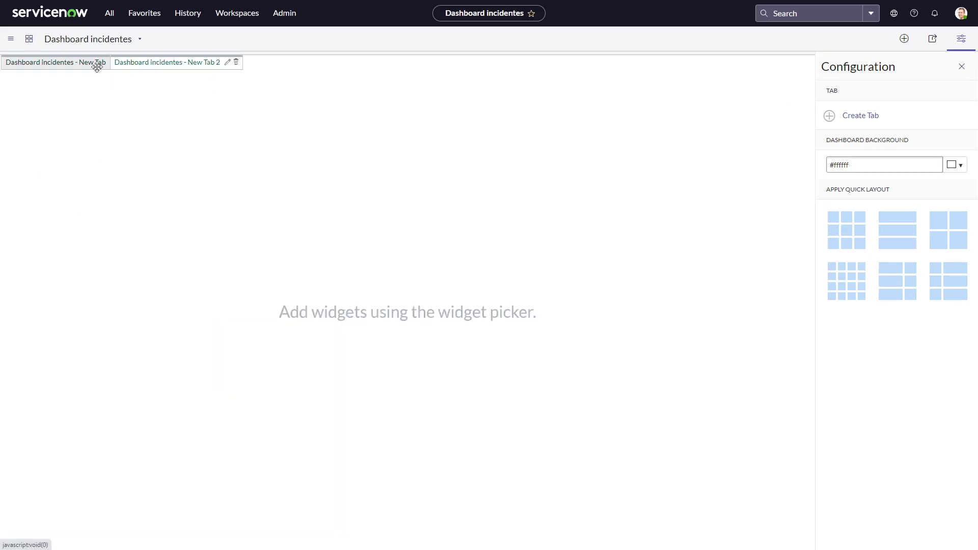
click(237, 64)
click(530, 93)
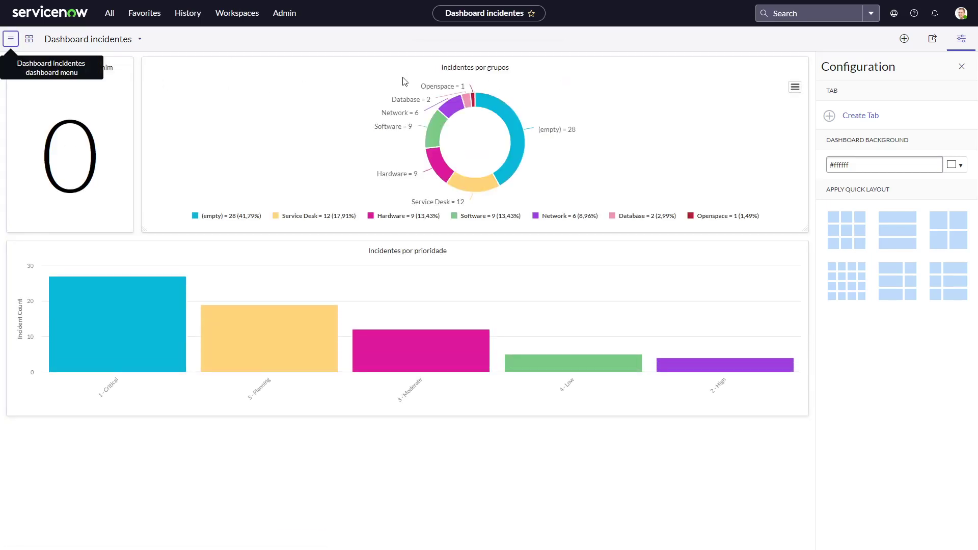
click(138, 150)
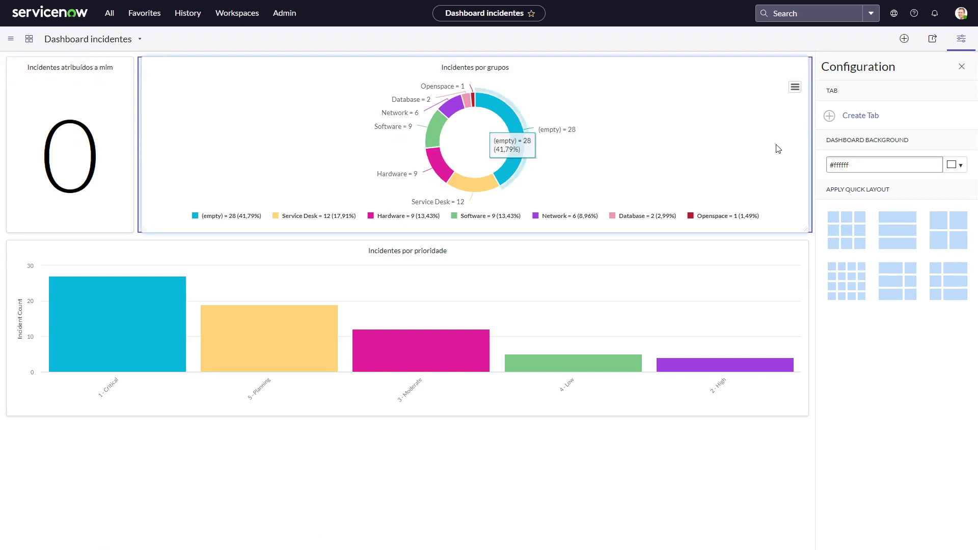
Step: Impersonate the second user in the recent impersonations list
click(961, 14)
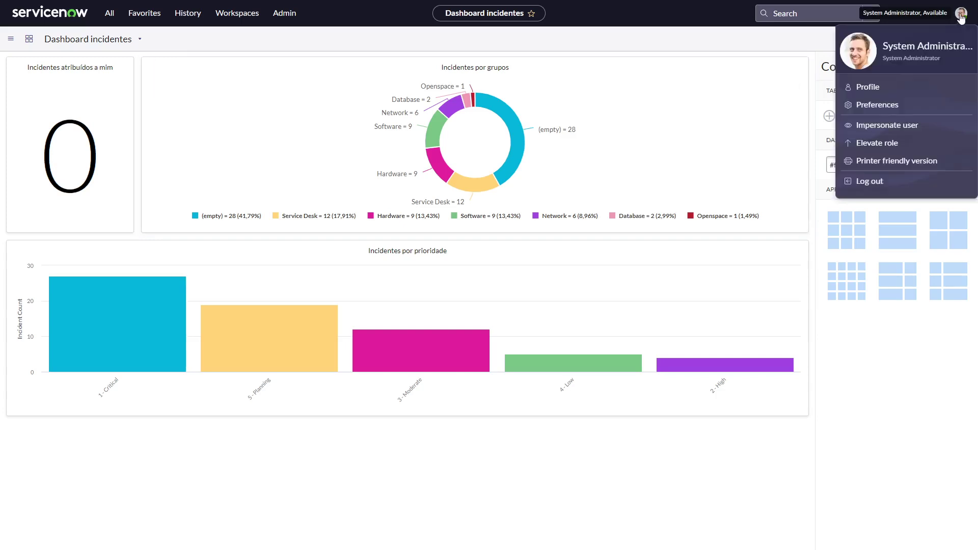
click(885, 127)
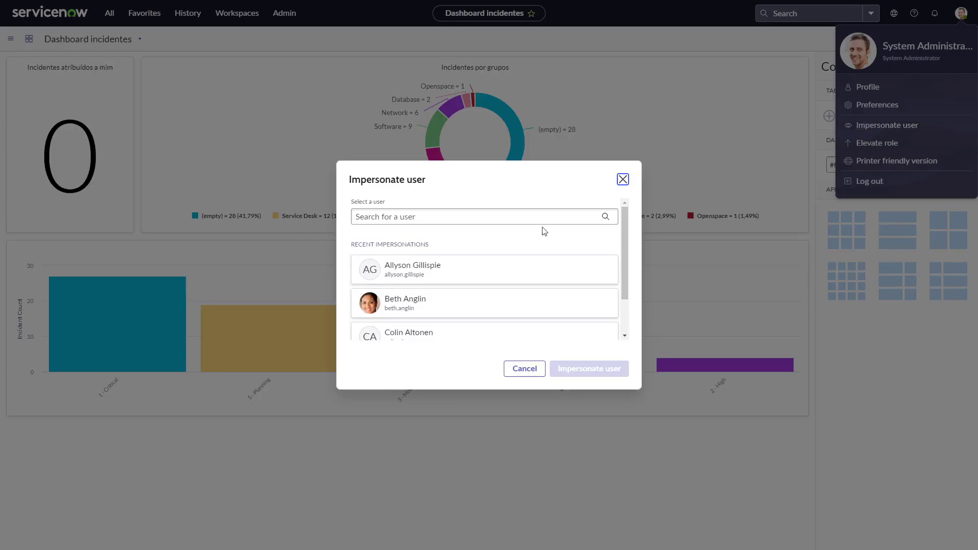
click(452, 304)
click(576, 374)
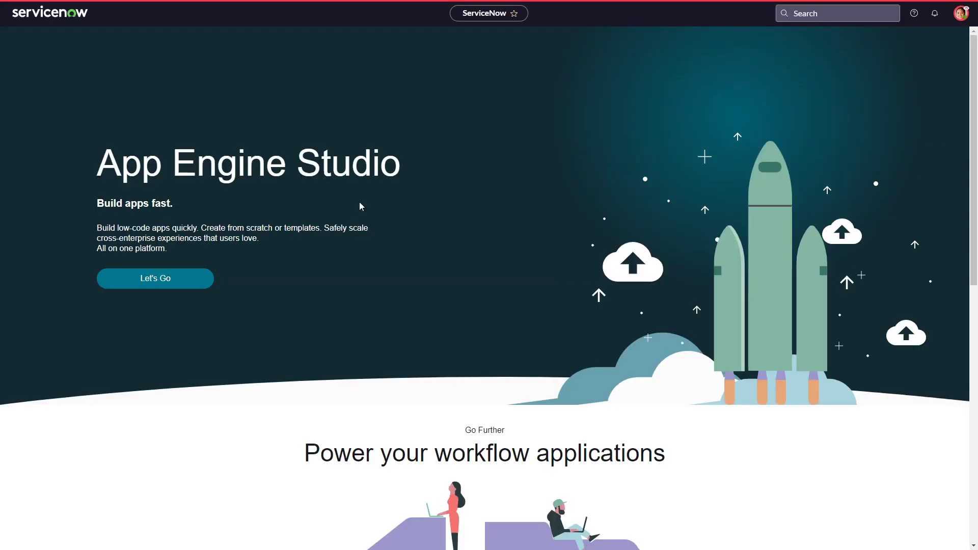
Step: Open the dashboards overview as the impersonated user and search it for "dashboar"
click(106, 15)
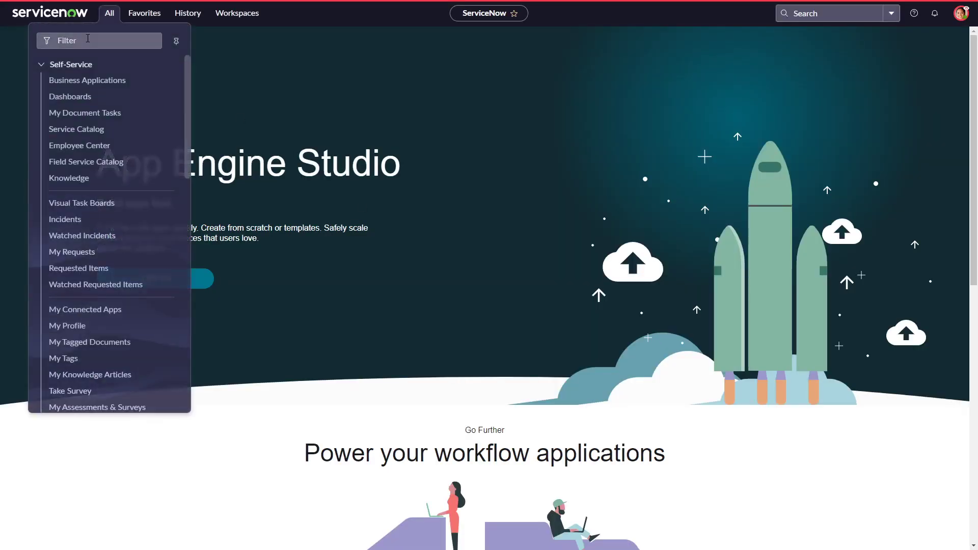
click(67, 96)
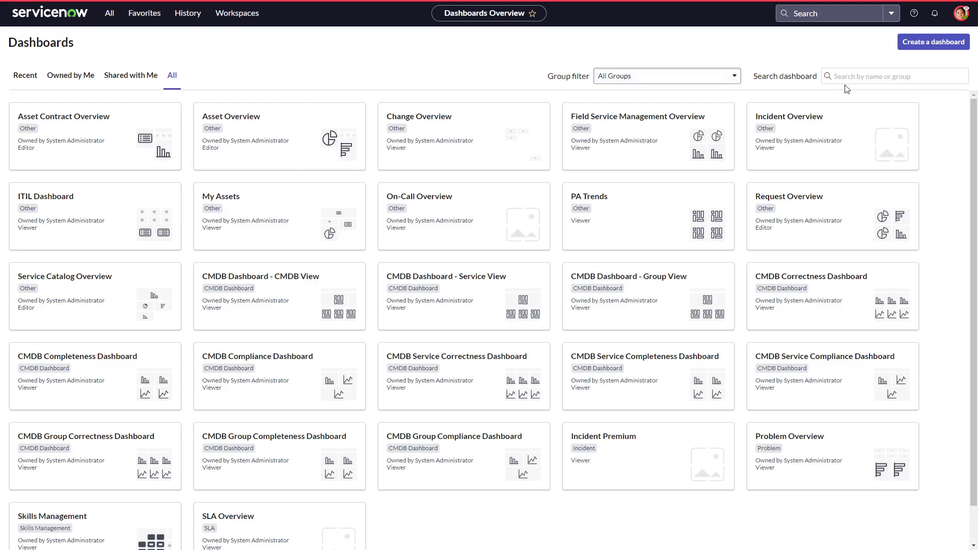
click(840, 82)
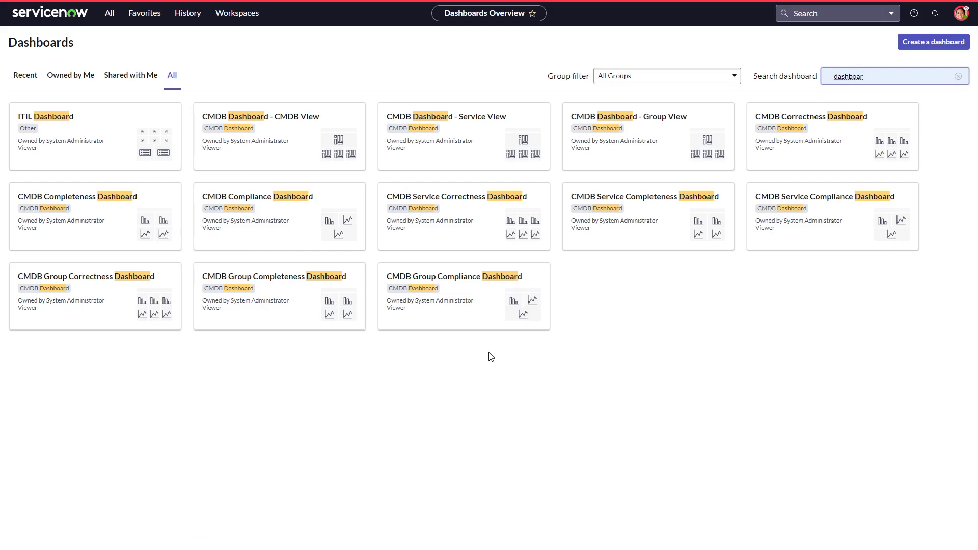
Step: End the impersonation and reopen the "Dashboard incidentes" dashboard from the dashboards overview
click(961, 13)
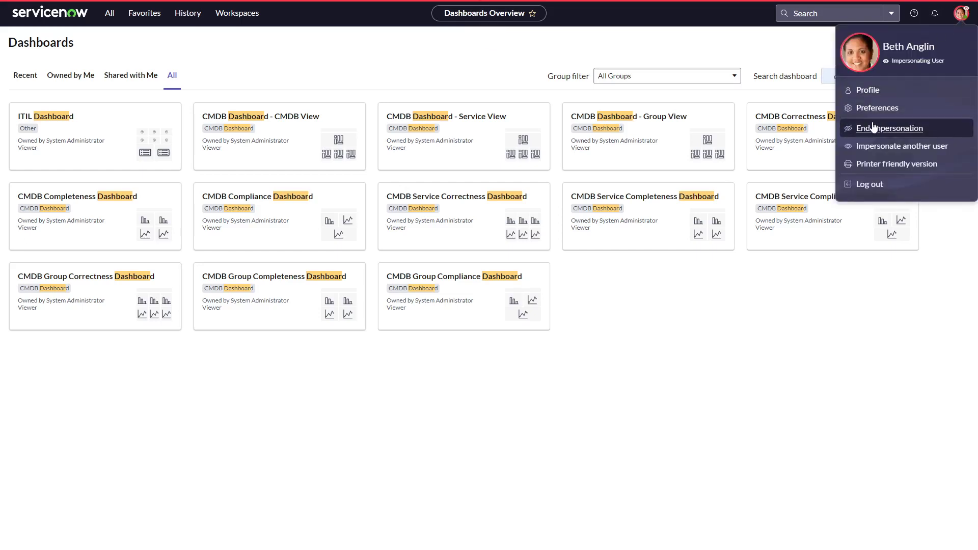
click(858, 132)
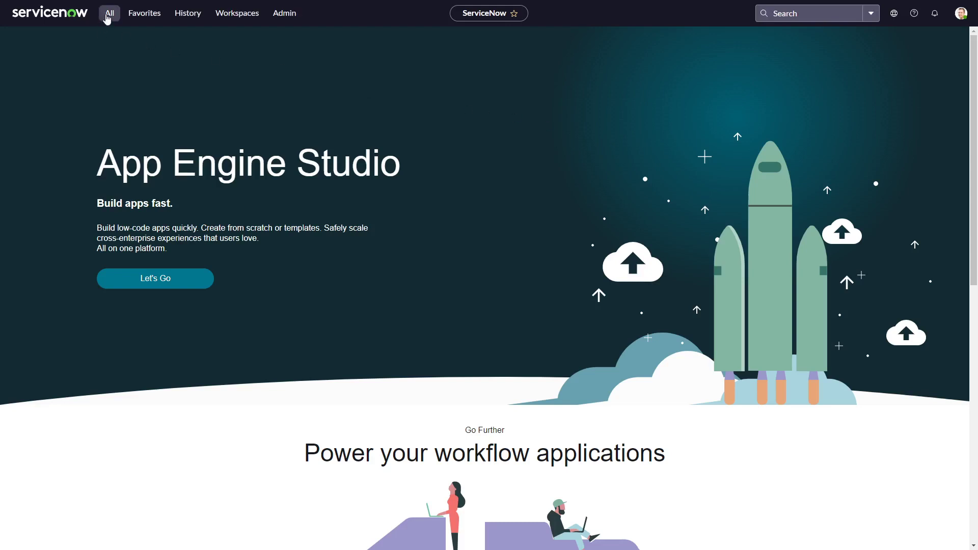
click(108, 13)
click(70, 97)
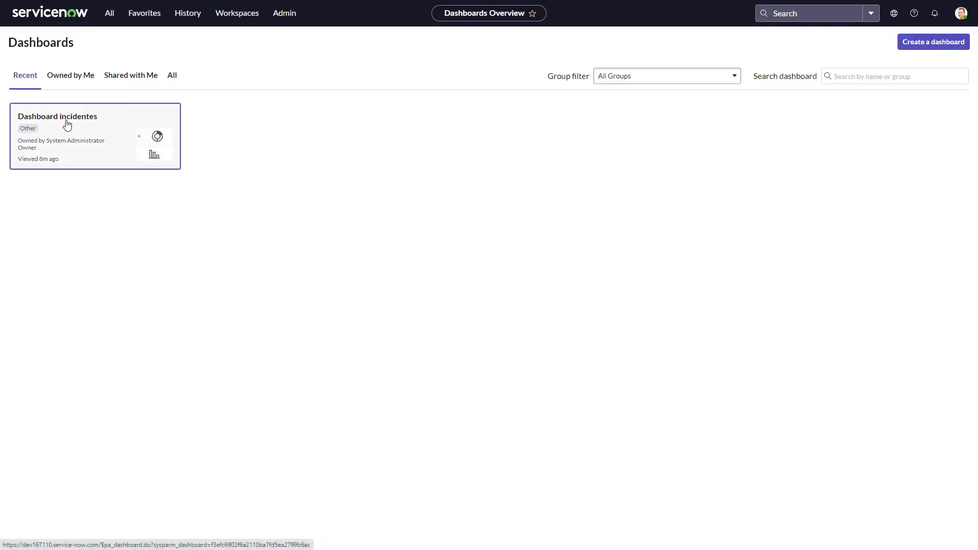
click(66, 125)
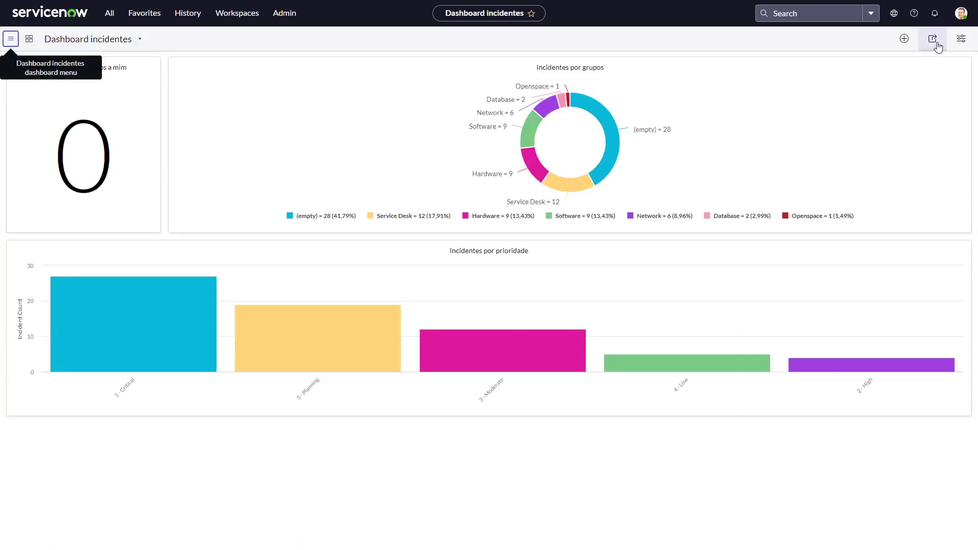
Step: Start sharing the dashboard and add the previously impersonated user as the recipient
click(934, 39)
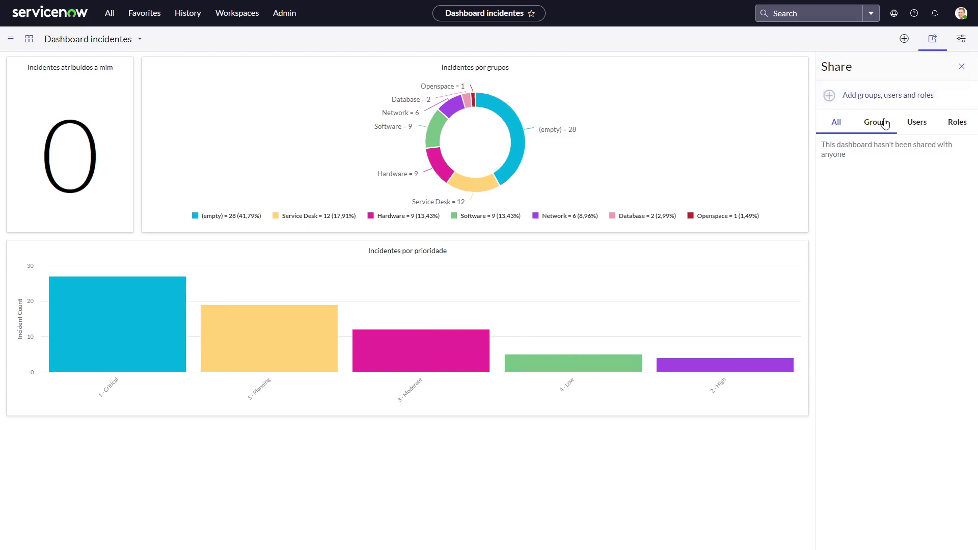
click(884, 96)
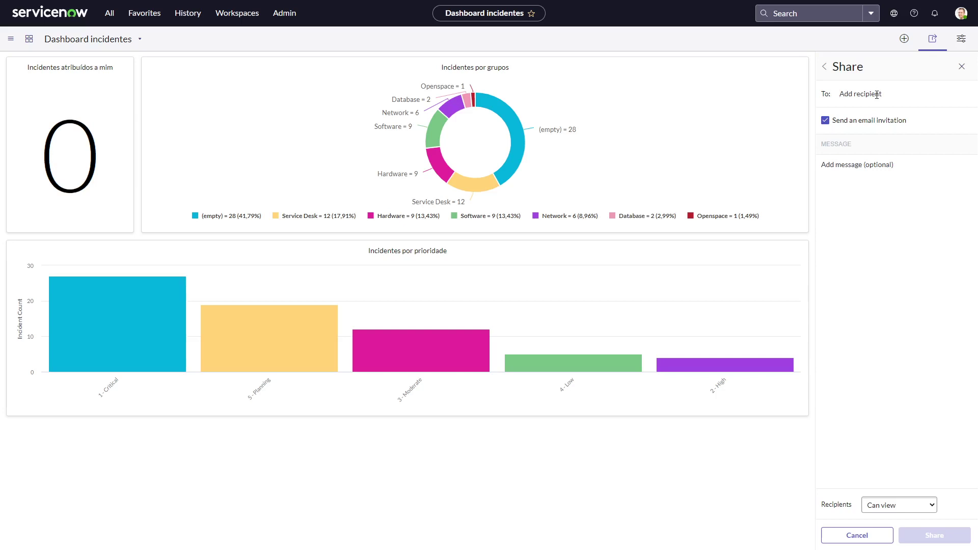
text(eth)
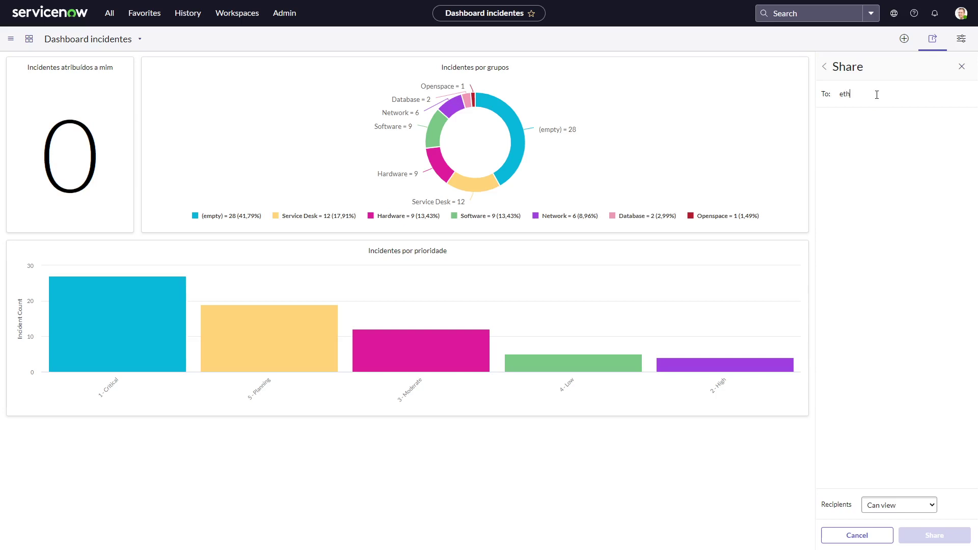
key(BackSpace)
key(BackSpace)
key(BackSpace)
text(beth angli)
click(861, 125)
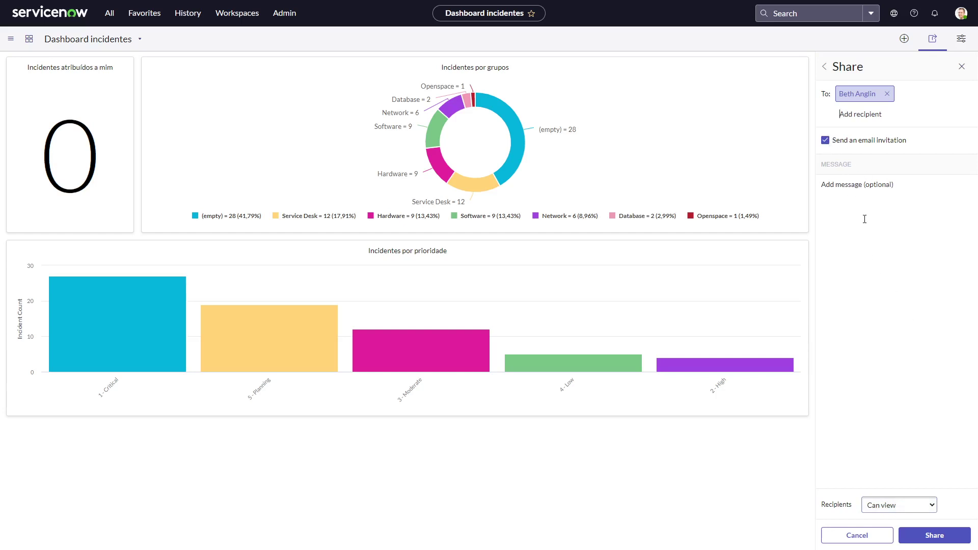
Step: Share the dashboard with the recipient using the "Can view" permission and an email invitation, and dismiss the notifications
click(909, 511)
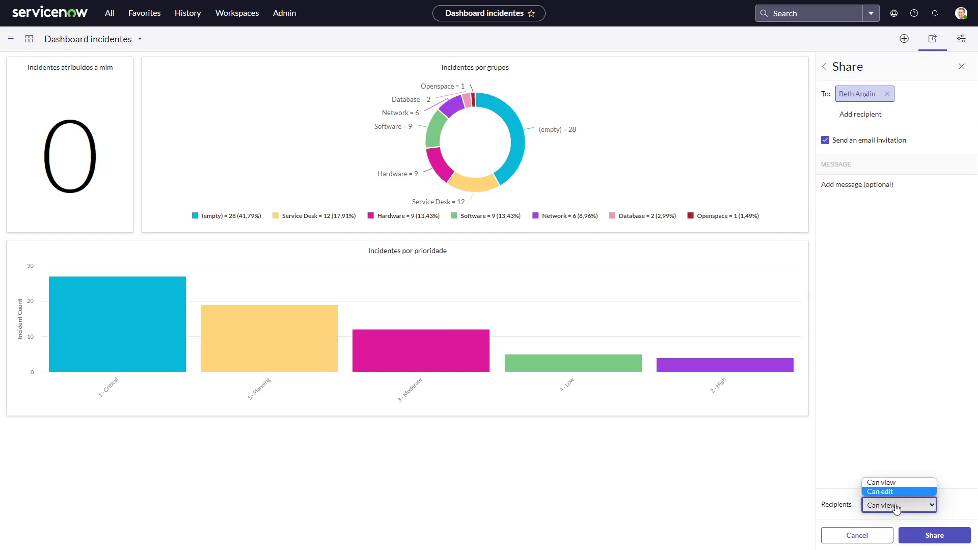
click(897, 507)
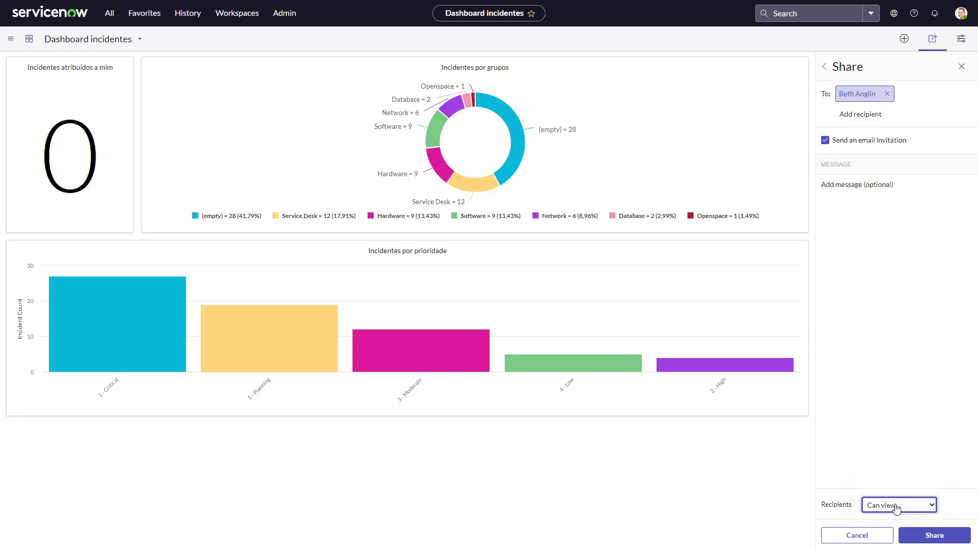
click(937, 536)
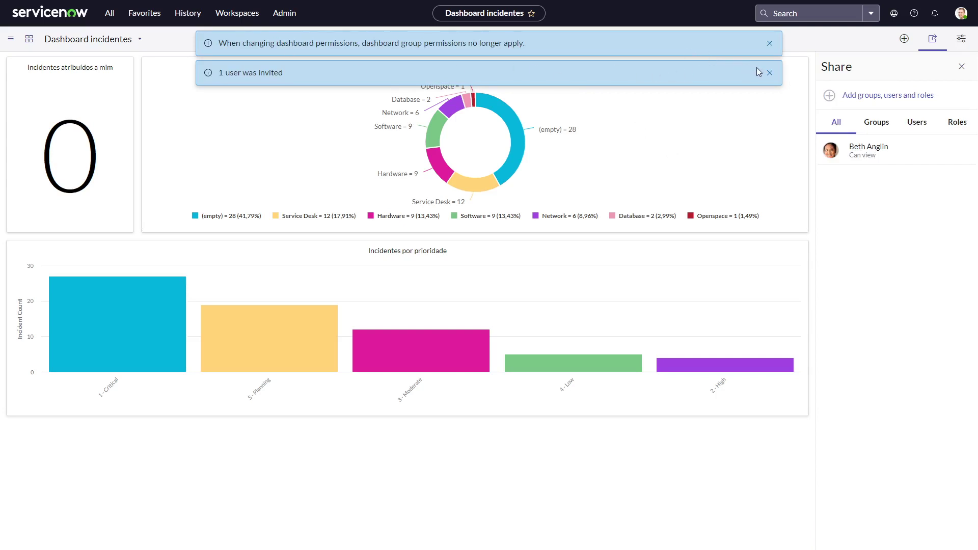
click(770, 72)
click(770, 43)
Step: Impersonate the user with whom the dashboard was shared
click(961, 14)
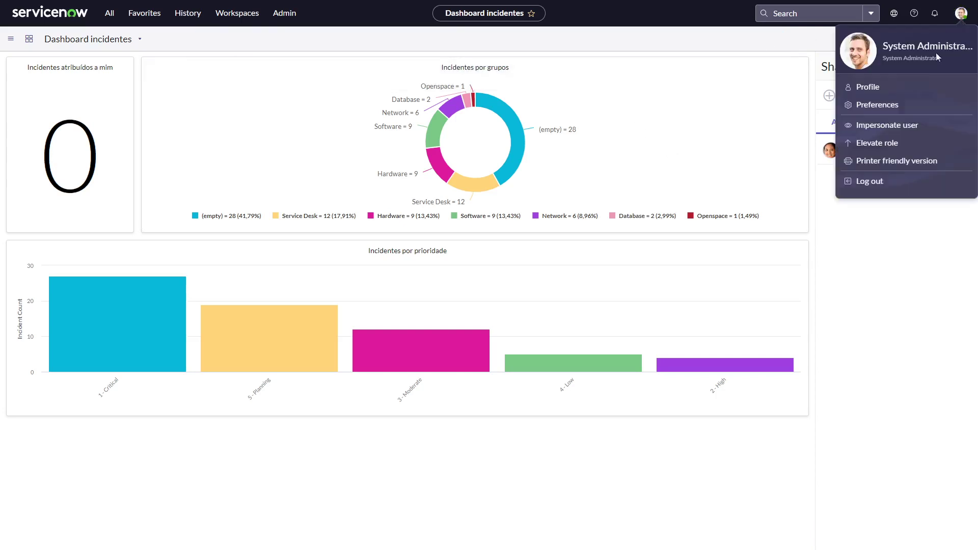
click(893, 126)
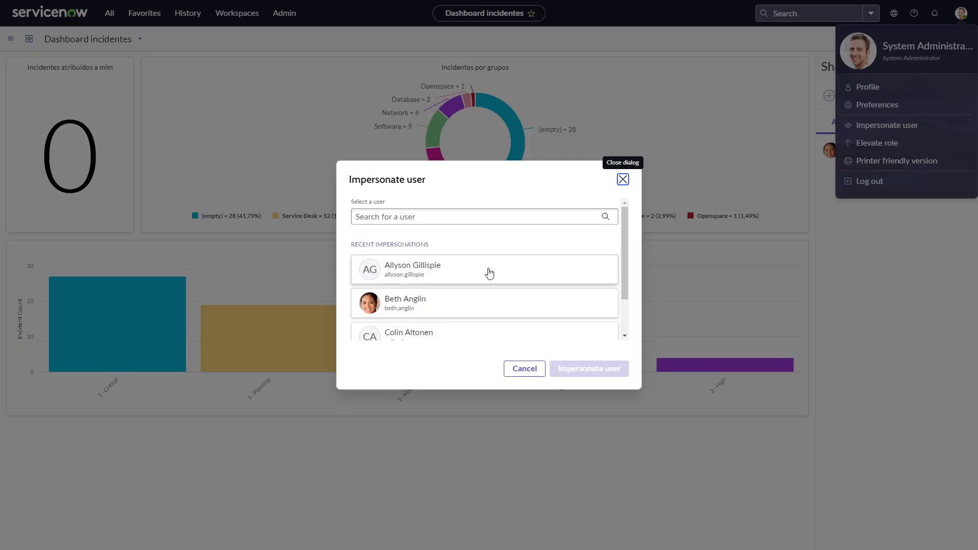
click(479, 303)
click(585, 371)
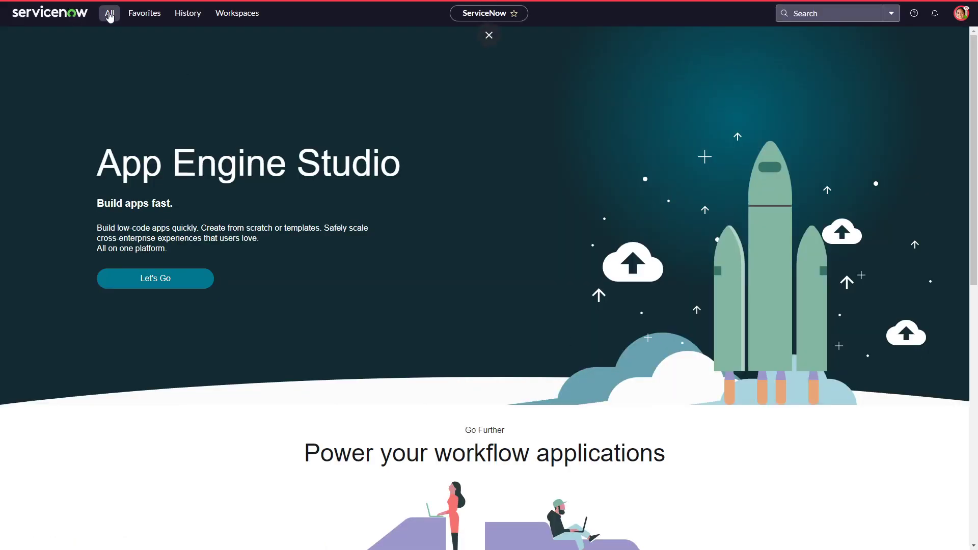
Step: Open the shared "Dashboard incidentes" dashboard from the dashboards overview as the impersonated user
click(108, 13)
click(74, 98)
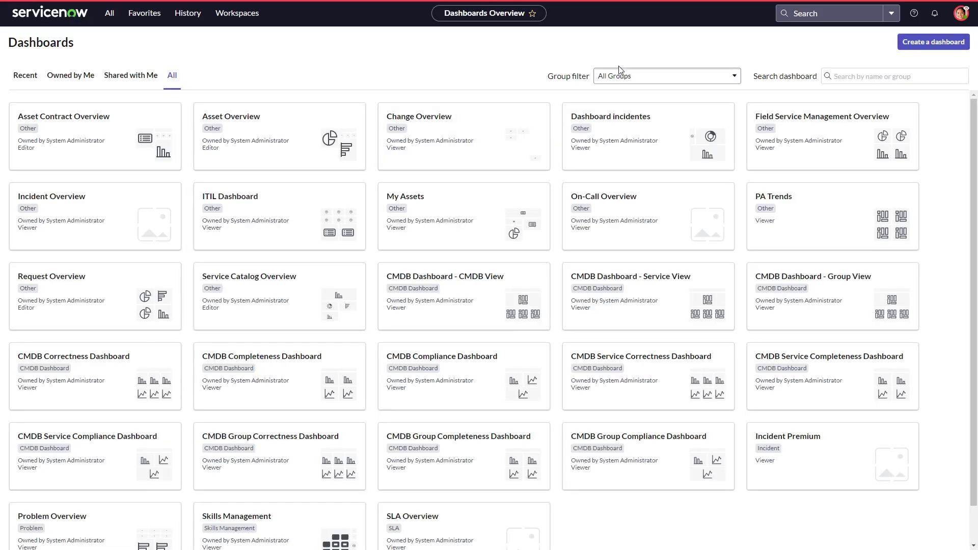
click(635, 132)
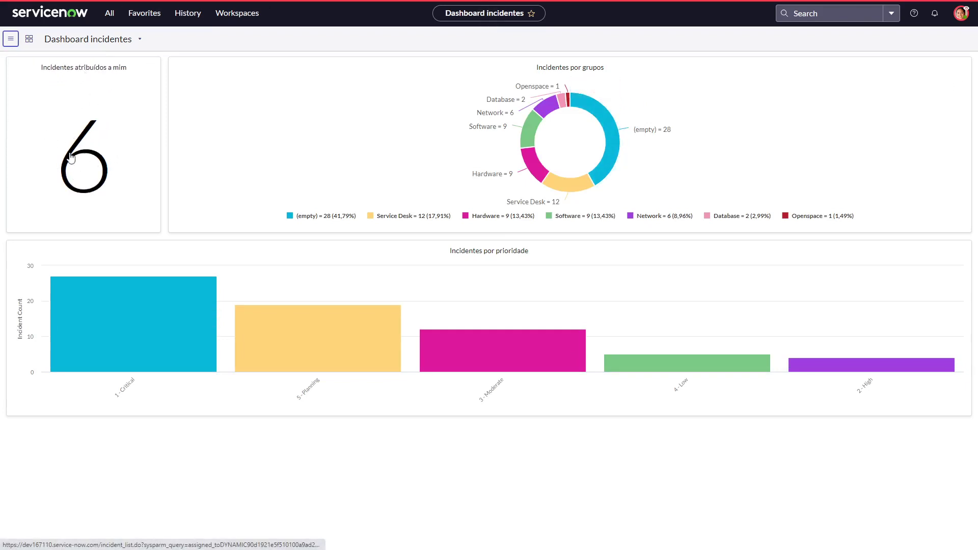
Step: Test the donut chart's filtering with the Service Desk, (empty), Hardware, Software, Network and Database slices in turn, and clear the filter
click(567, 189)
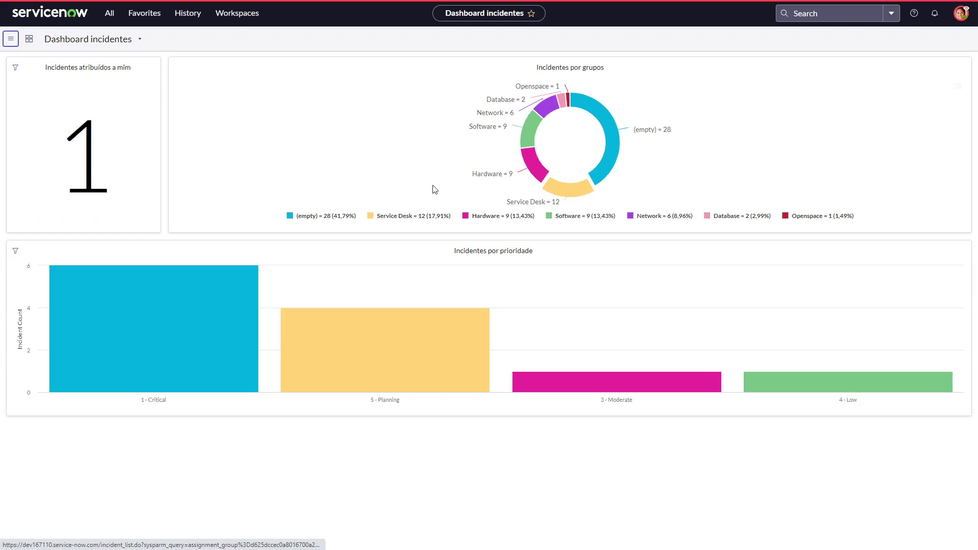
click(607, 135)
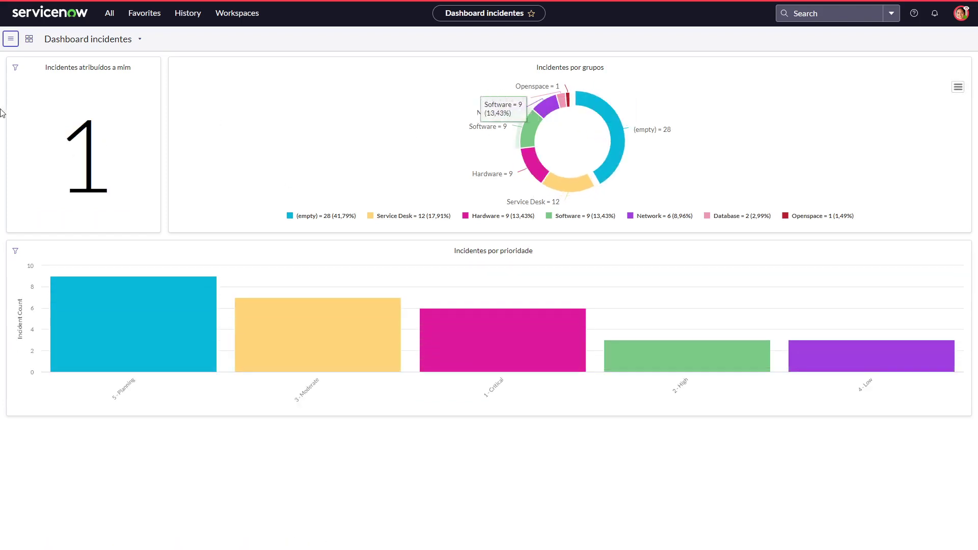
click(532, 174)
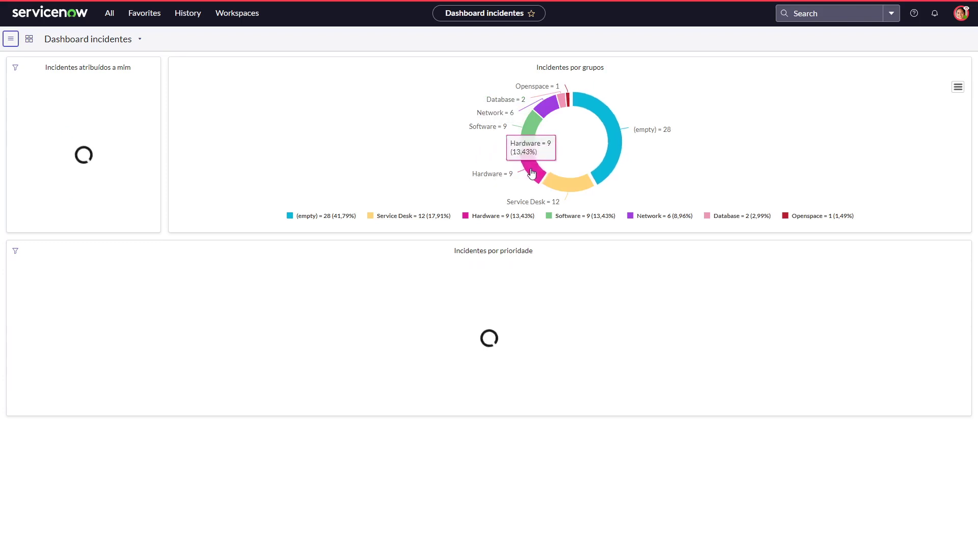
click(543, 116)
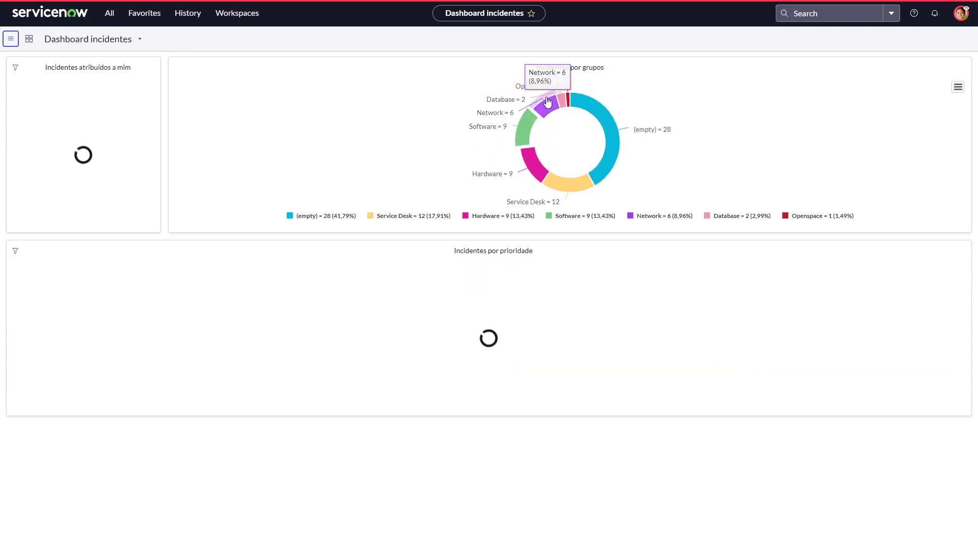
click(546, 111)
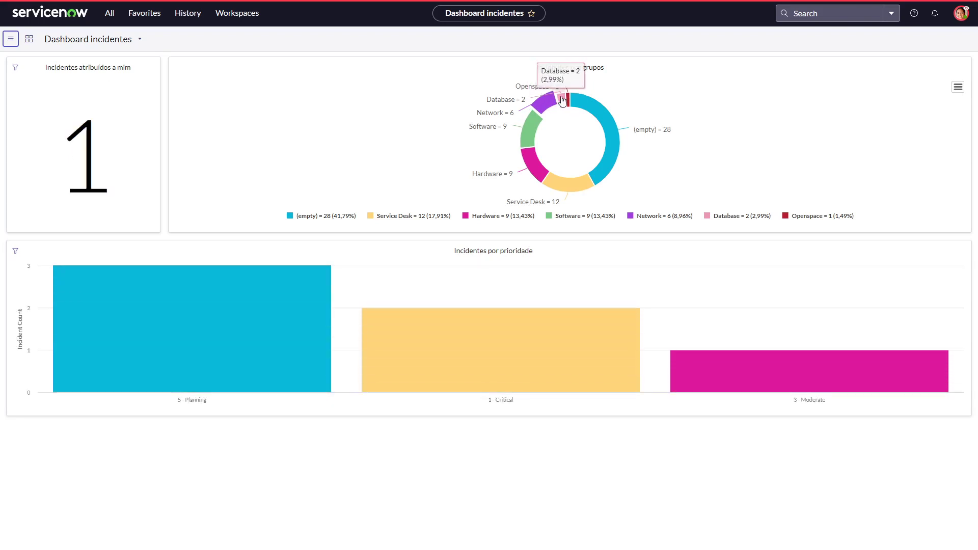
click(562, 99)
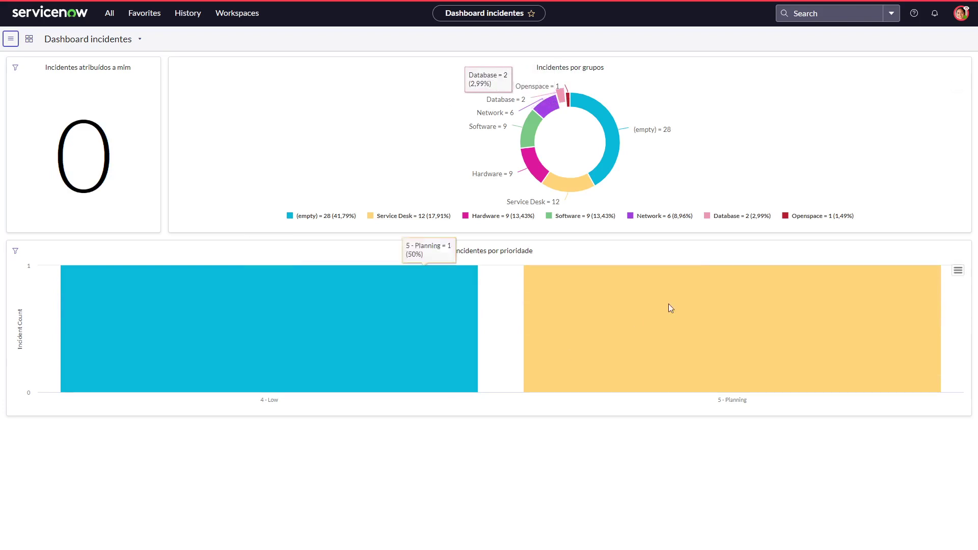
click(563, 99)
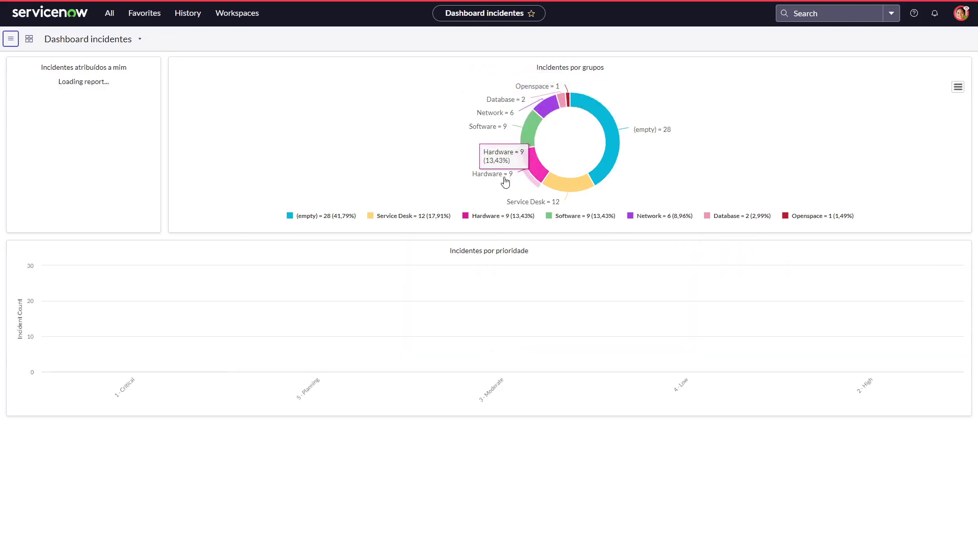